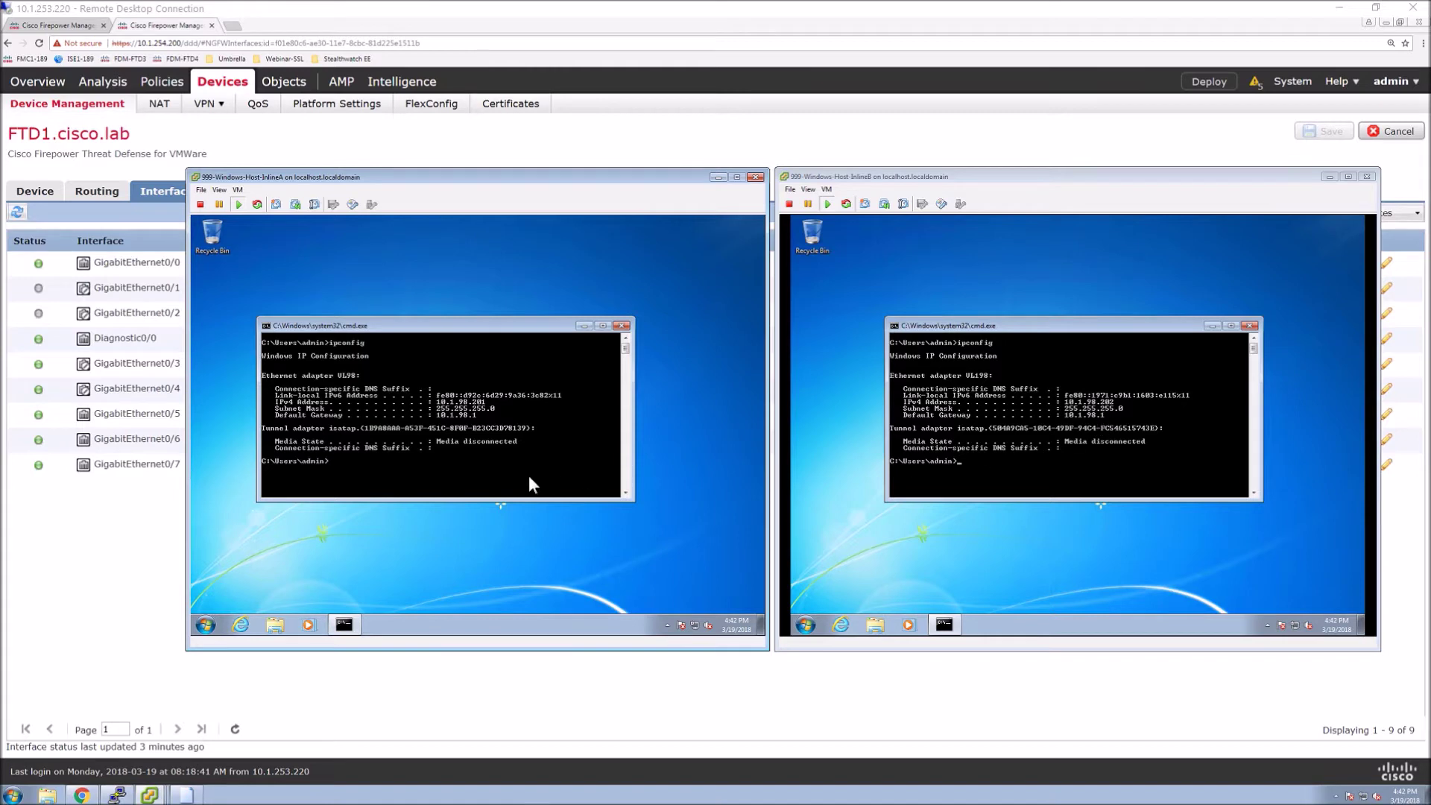
On the first Windows host, start a continuous ping to 10.1.98.202 with 'ping 10.1.98.202 -t'
{"action": "left_click", "coordinate": [473, 479]}
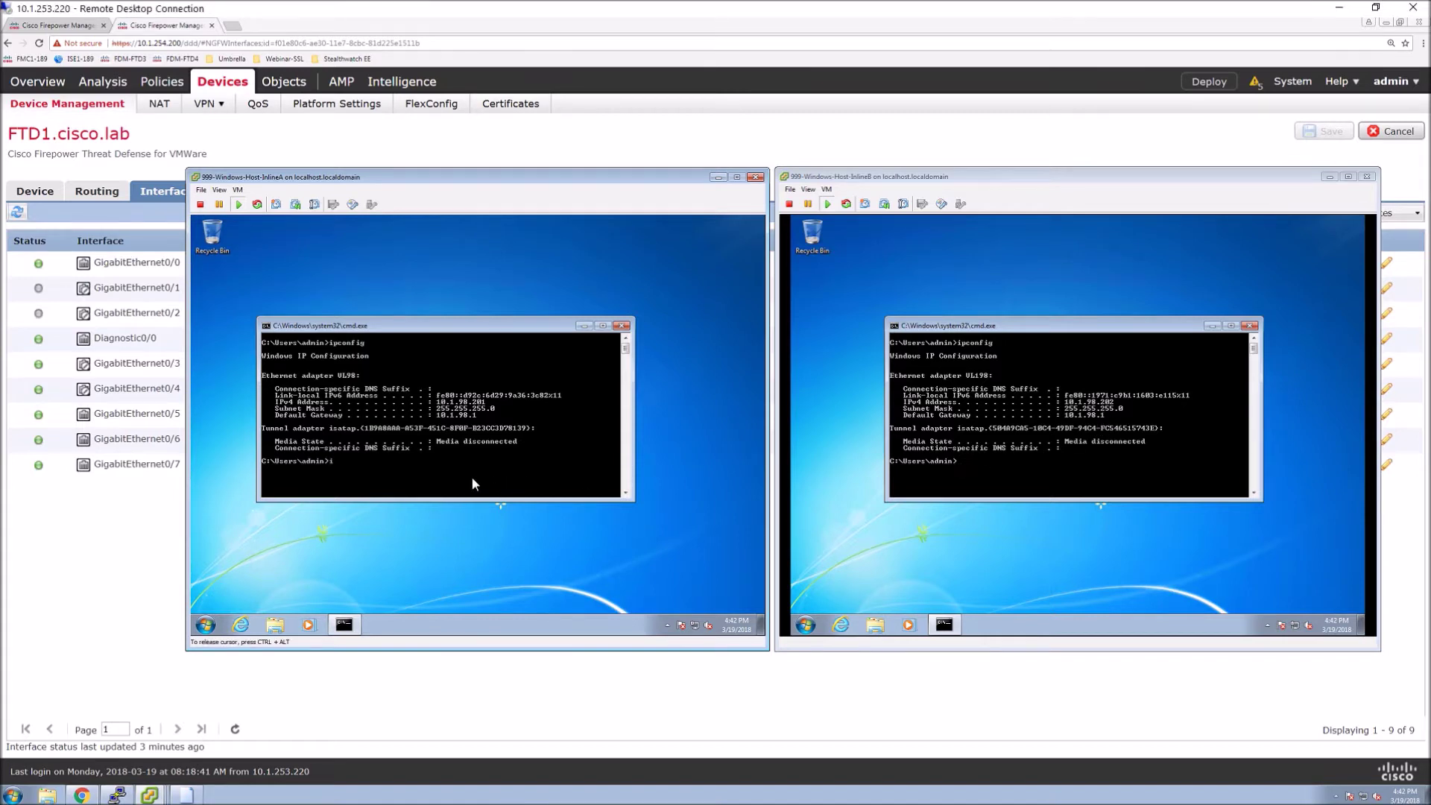
{"action": "type", "text": "ing 10.1.98.202 -t"}
{"action": "key", "text": "Return"}
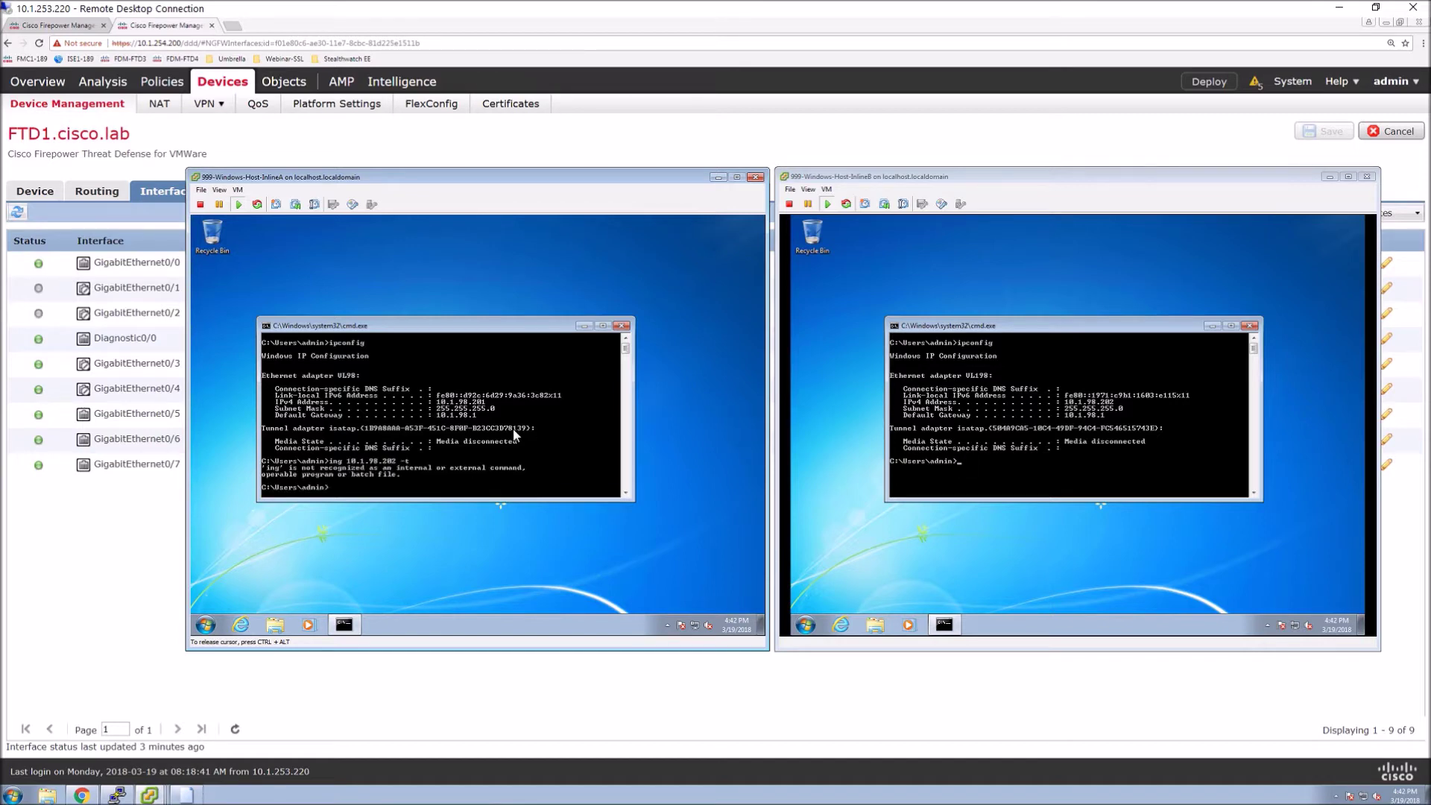
{"action": "key", "text": "Up"}
{"action": "key", "text": "Home"}
{"action": "type", "text": "p"}
{"action": "key", "text": "Return"}
On the second host, start a continuous ping to 10.1.98.201, then return to the FMC interfaces page
{"action": "left_click", "coordinate": [1063, 437]}
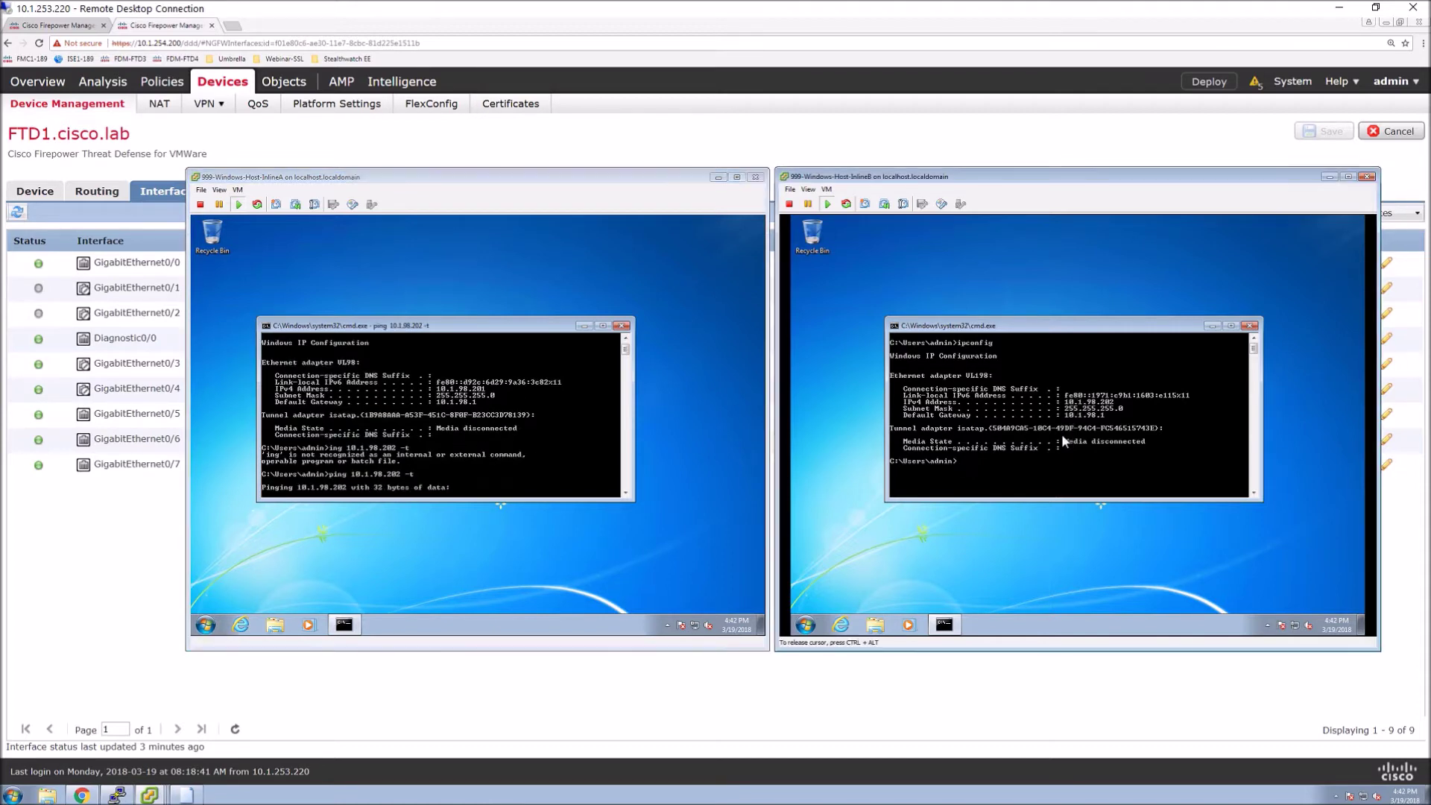
{"action": "type", "text": "ping 10"}
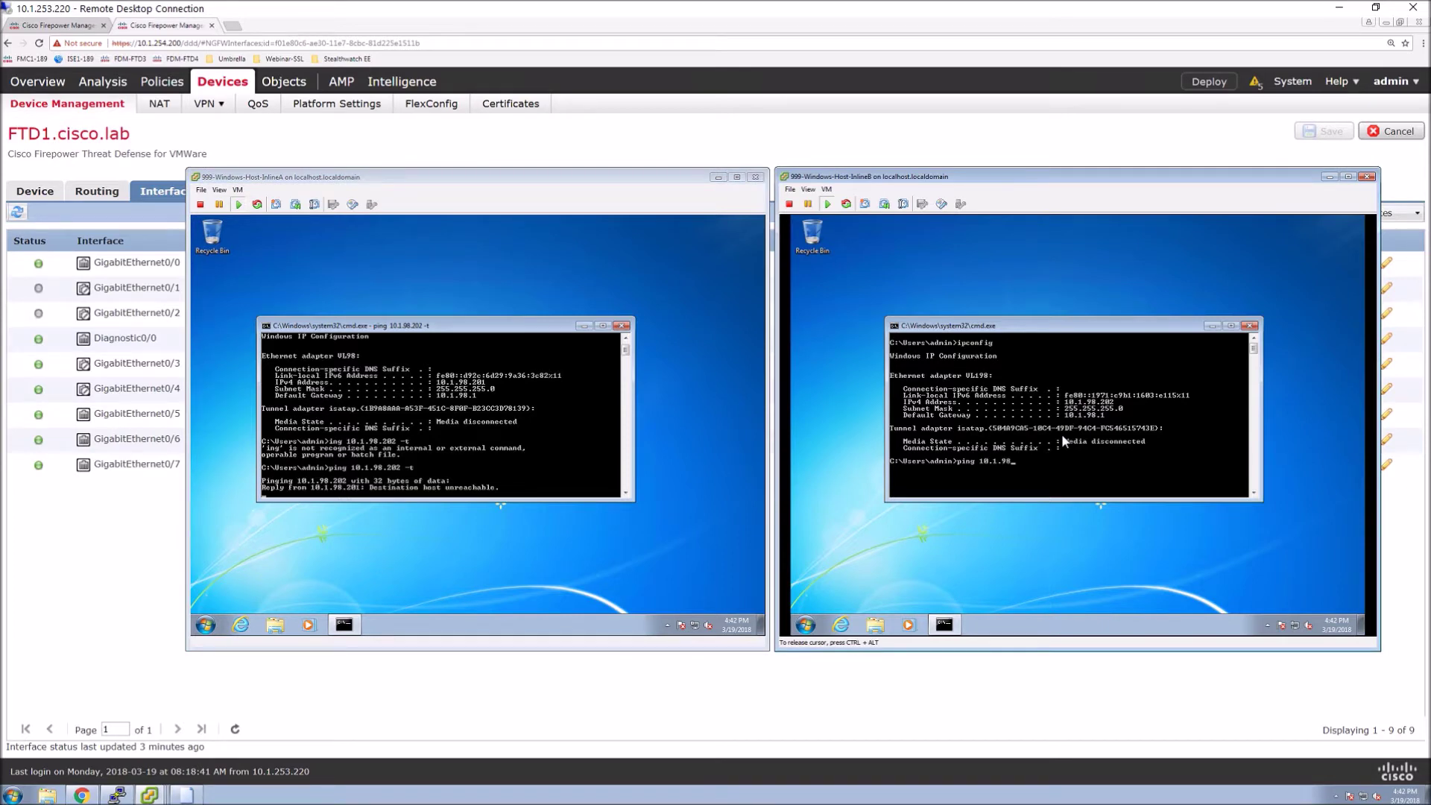
{"action": "type", "text": ".1.98.201 -t"}
{"action": "key", "text": "Return"}
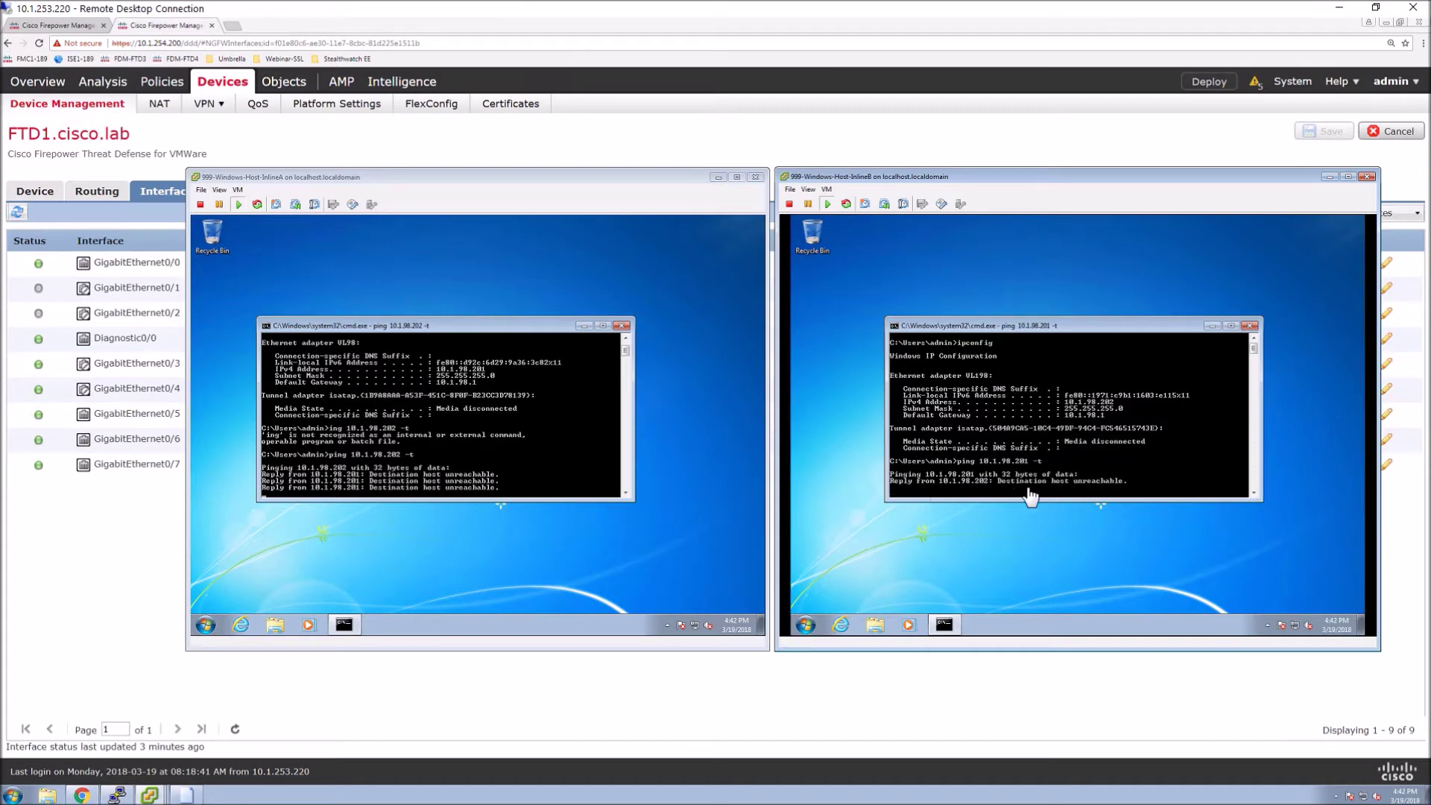
{"action": "left_click", "coordinate": [65, 614]}
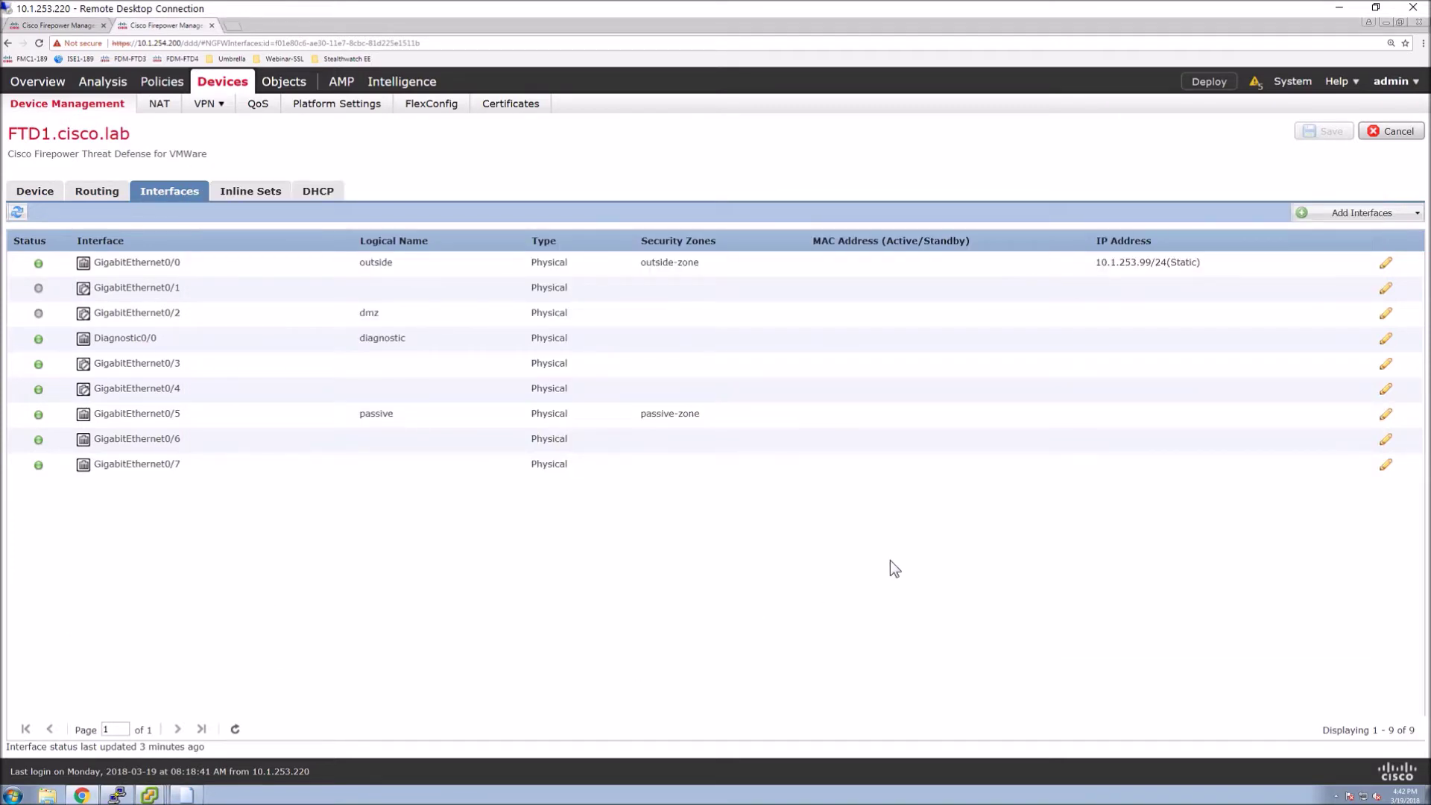
Add a bridge group interface named InsideBVI, ID 1, with GigabitEthernet0/3 and 0/4 as members
{"action": "left_click", "coordinate": [1339, 217]}
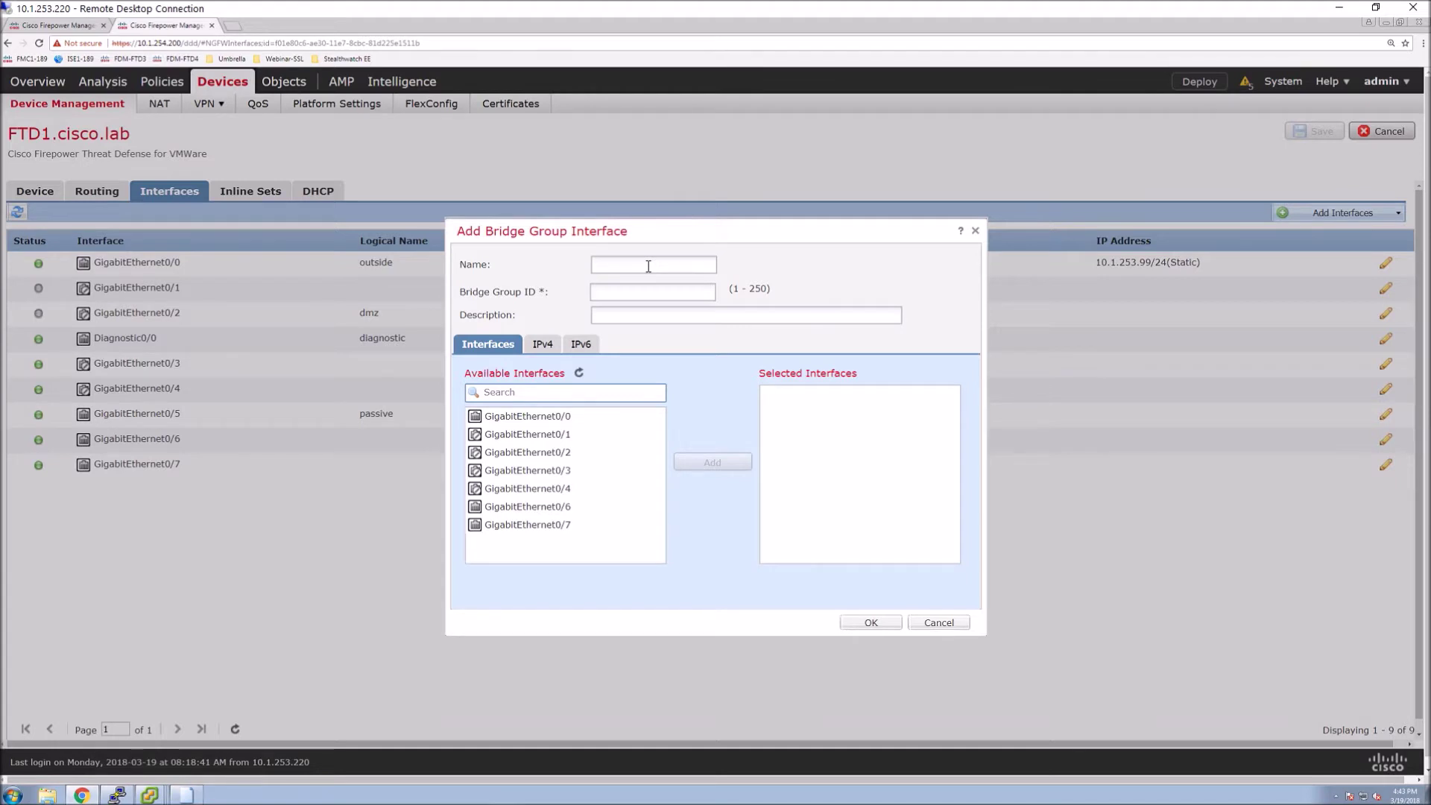
{"action": "left_click", "coordinate": [648, 266]}
{"action": "type", "text": "InsideBVI"}
{"action": "left_click", "coordinate": [617, 289]}
{"action": "type", "text": "1"}
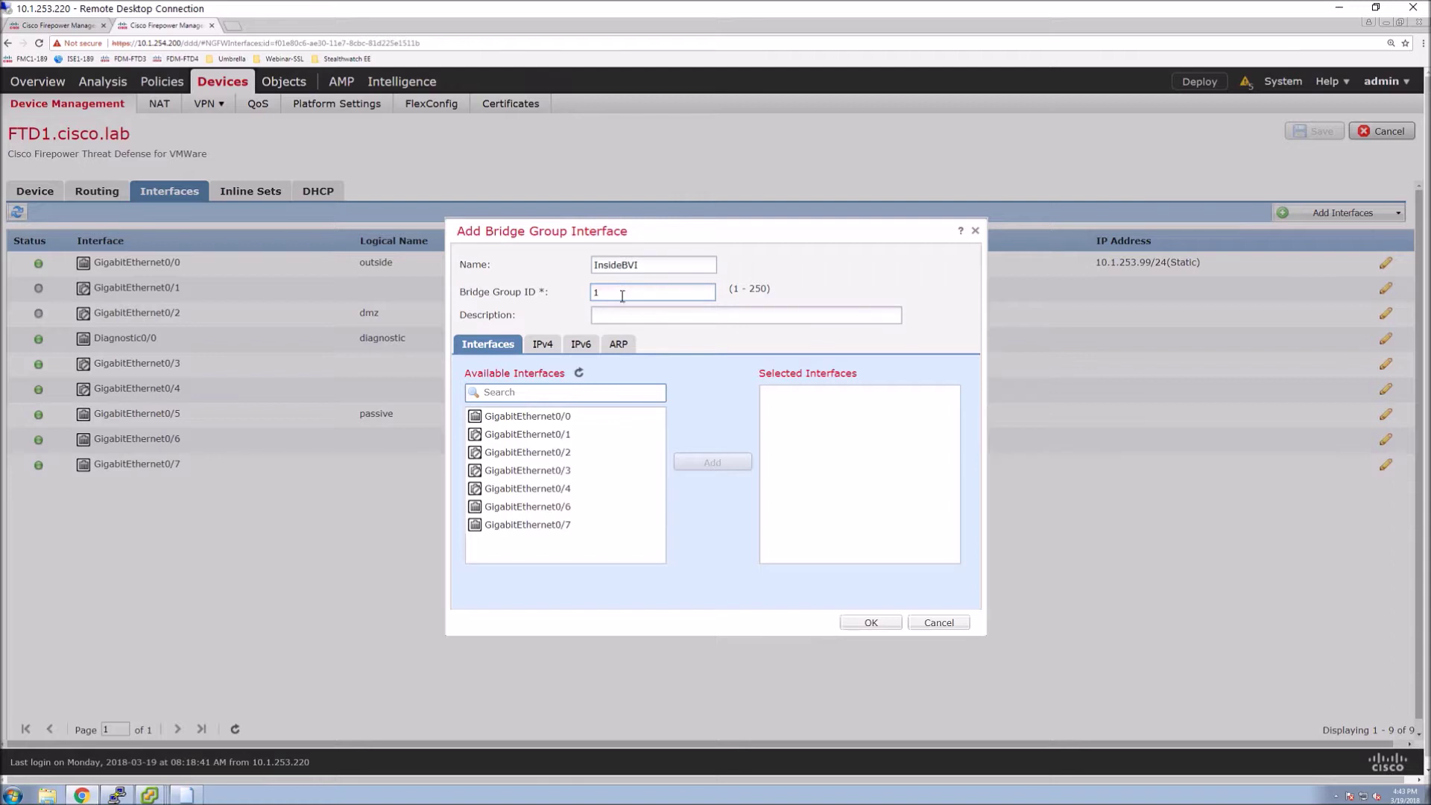
{"action": "left_click", "coordinate": [544, 469]}
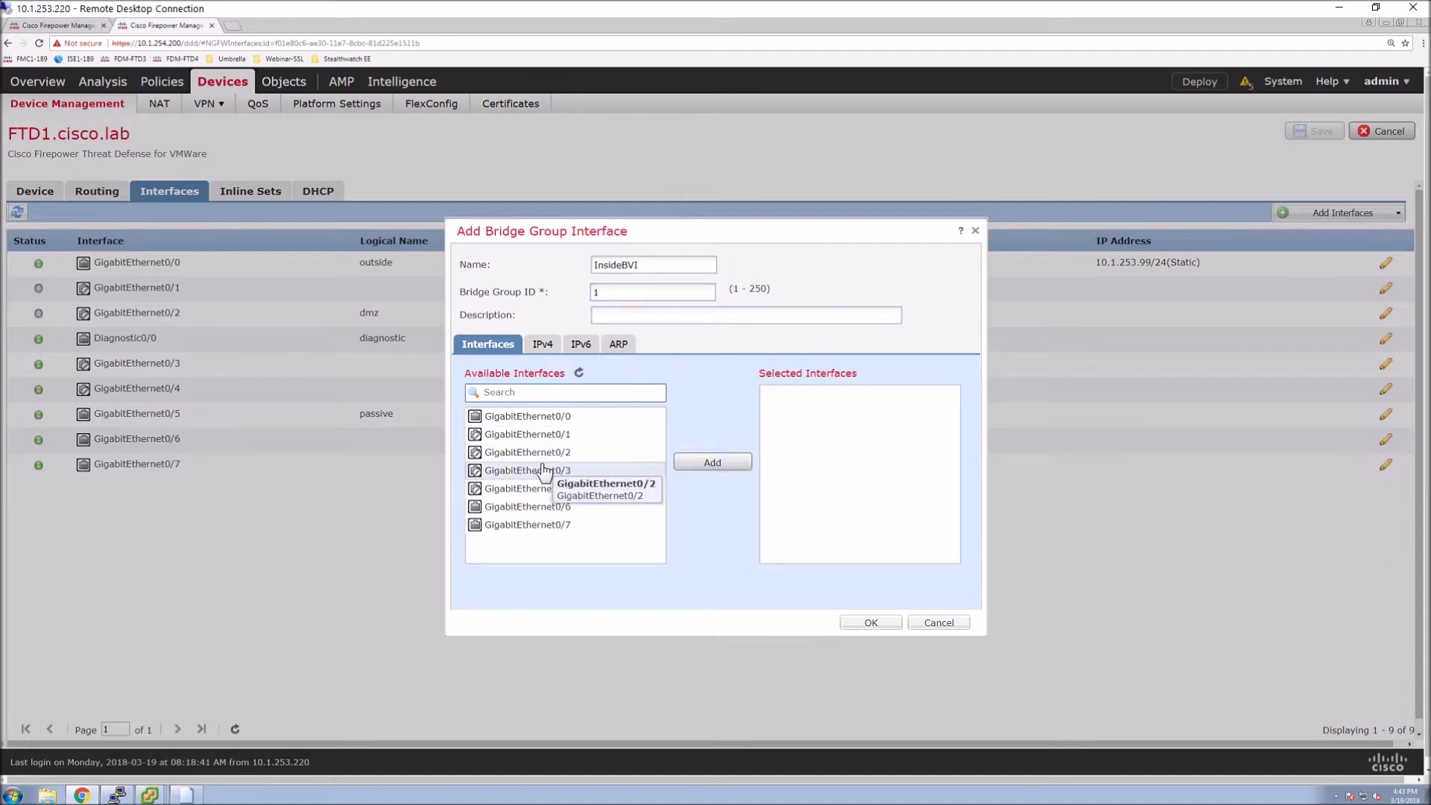
{"action": "left_click", "coordinate": [545, 490], "text": "shift"}
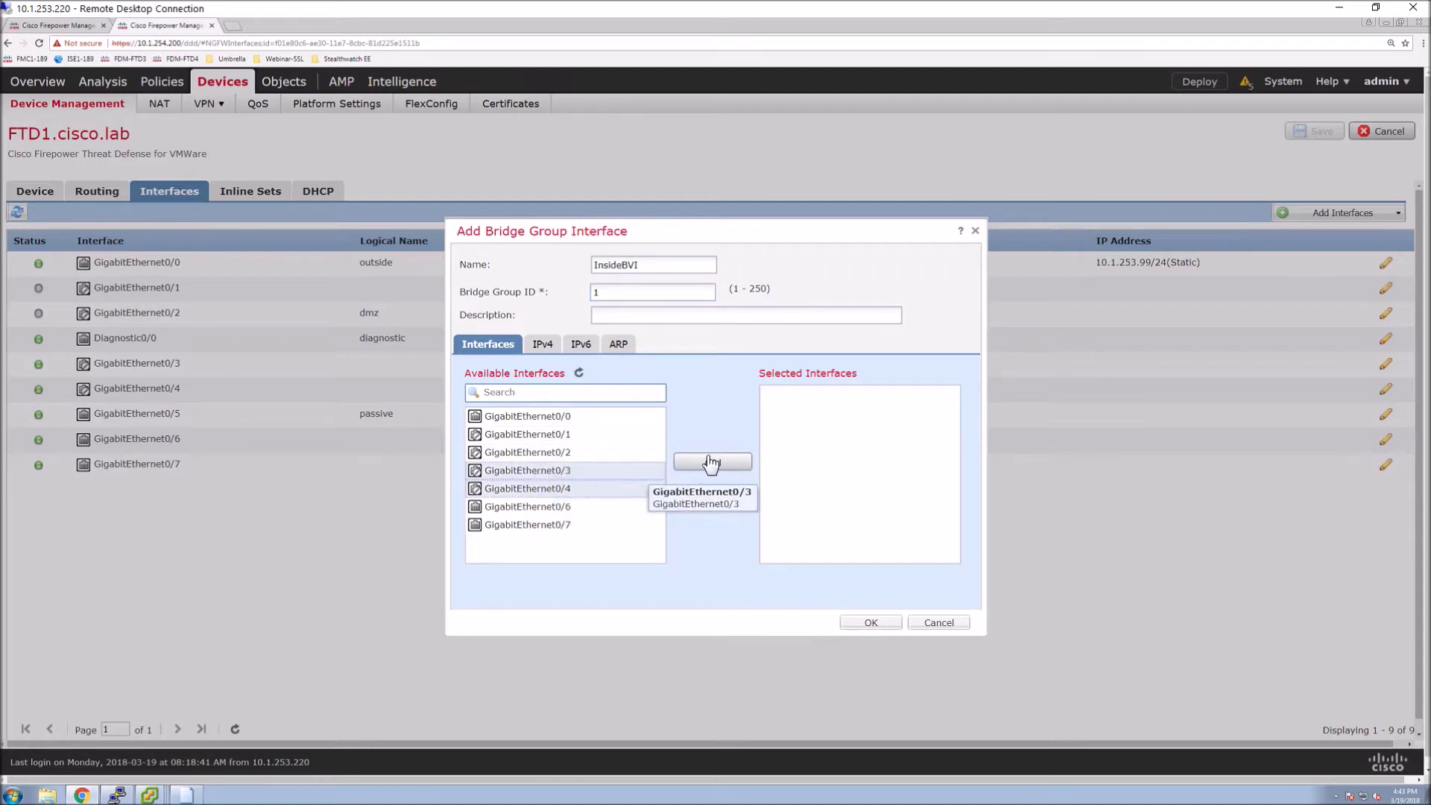
{"action": "left_click", "coordinate": [713, 462]}
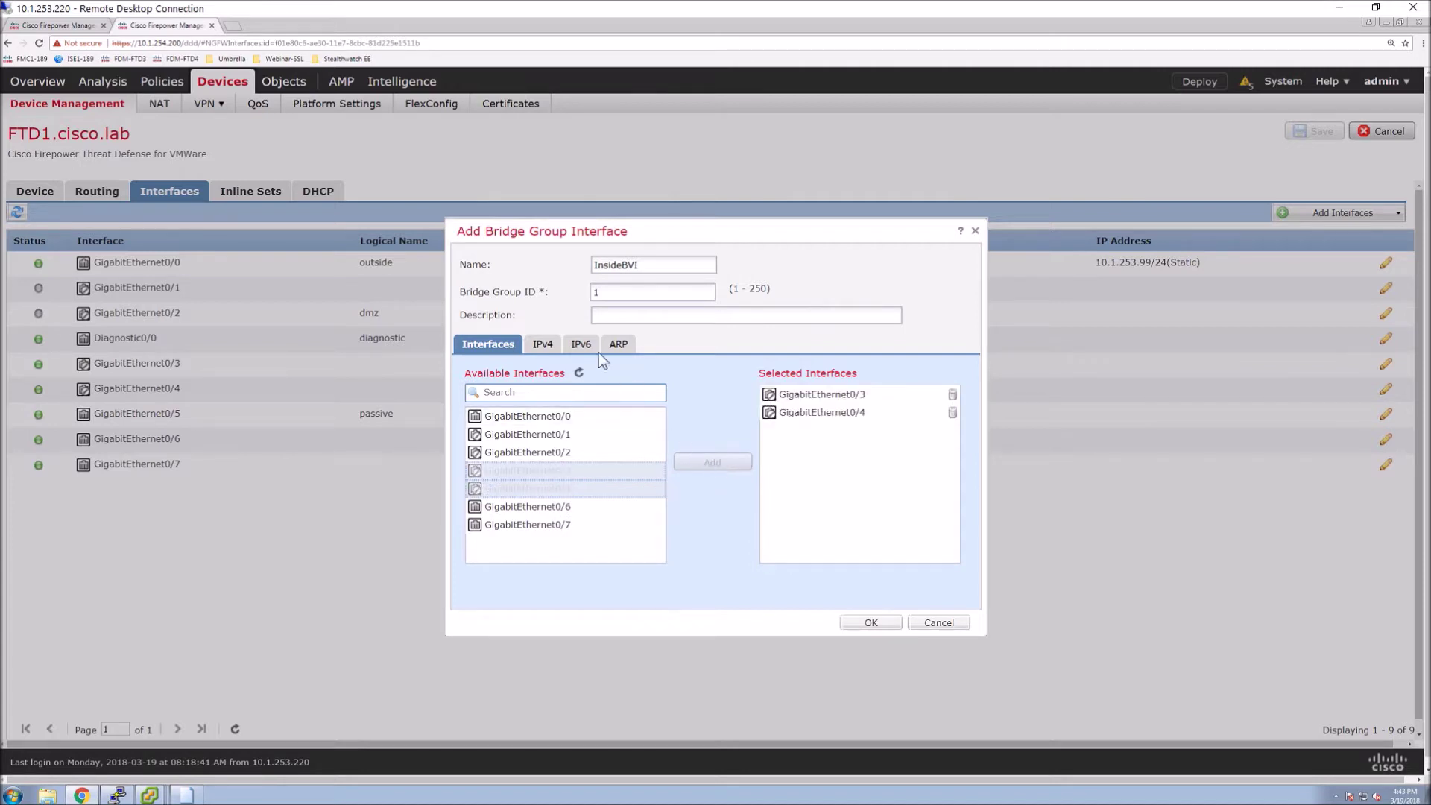
Give the bridge group static IPv4 10.1.98.1/24, save it, and accept clearing member settings
{"action": "left_click", "coordinate": [542, 347]}
{"action": "left_click", "coordinate": [639, 395]}
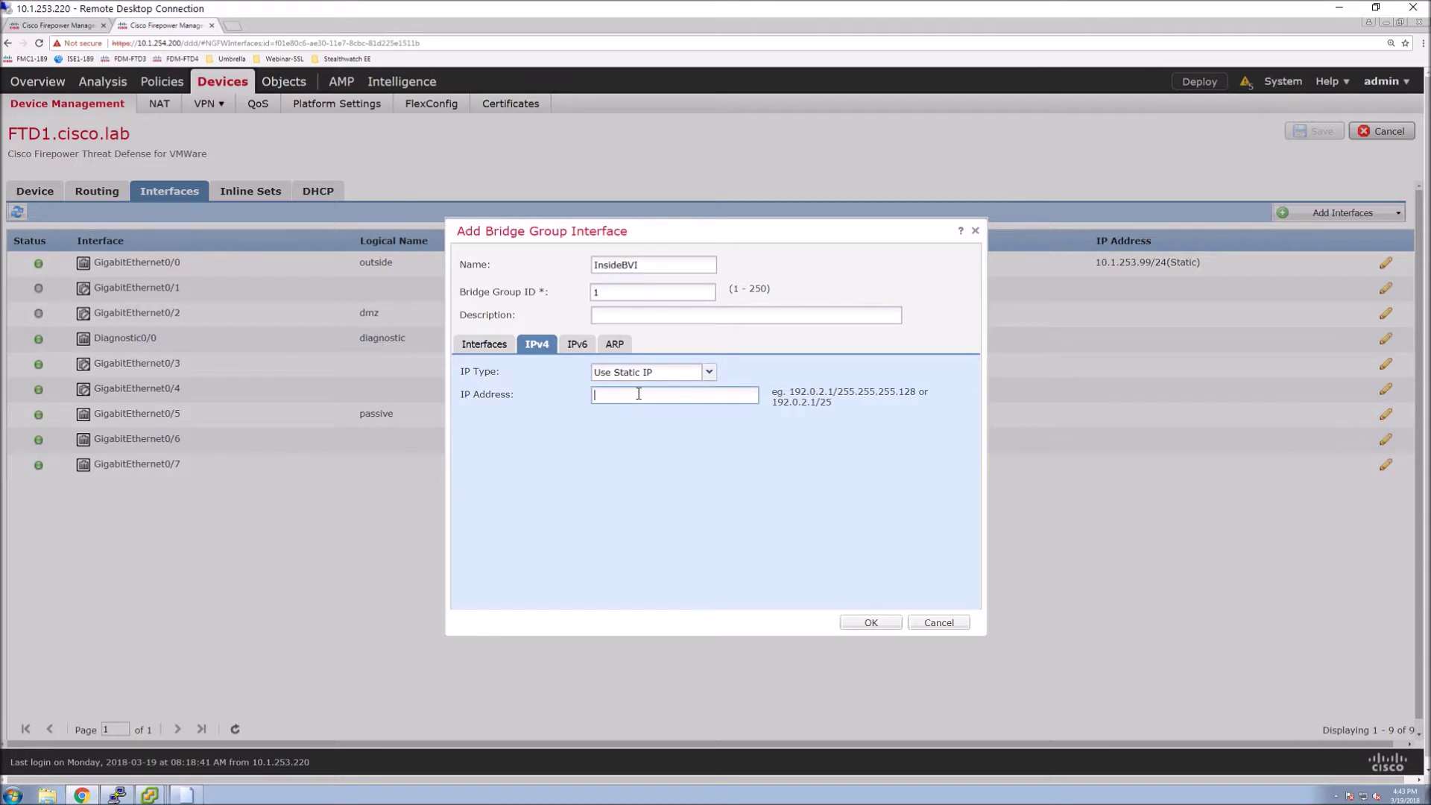
{"action": "type", "text": "10.1.98.1/24"}
{"action": "left_click", "coordinate": [871, 623]}
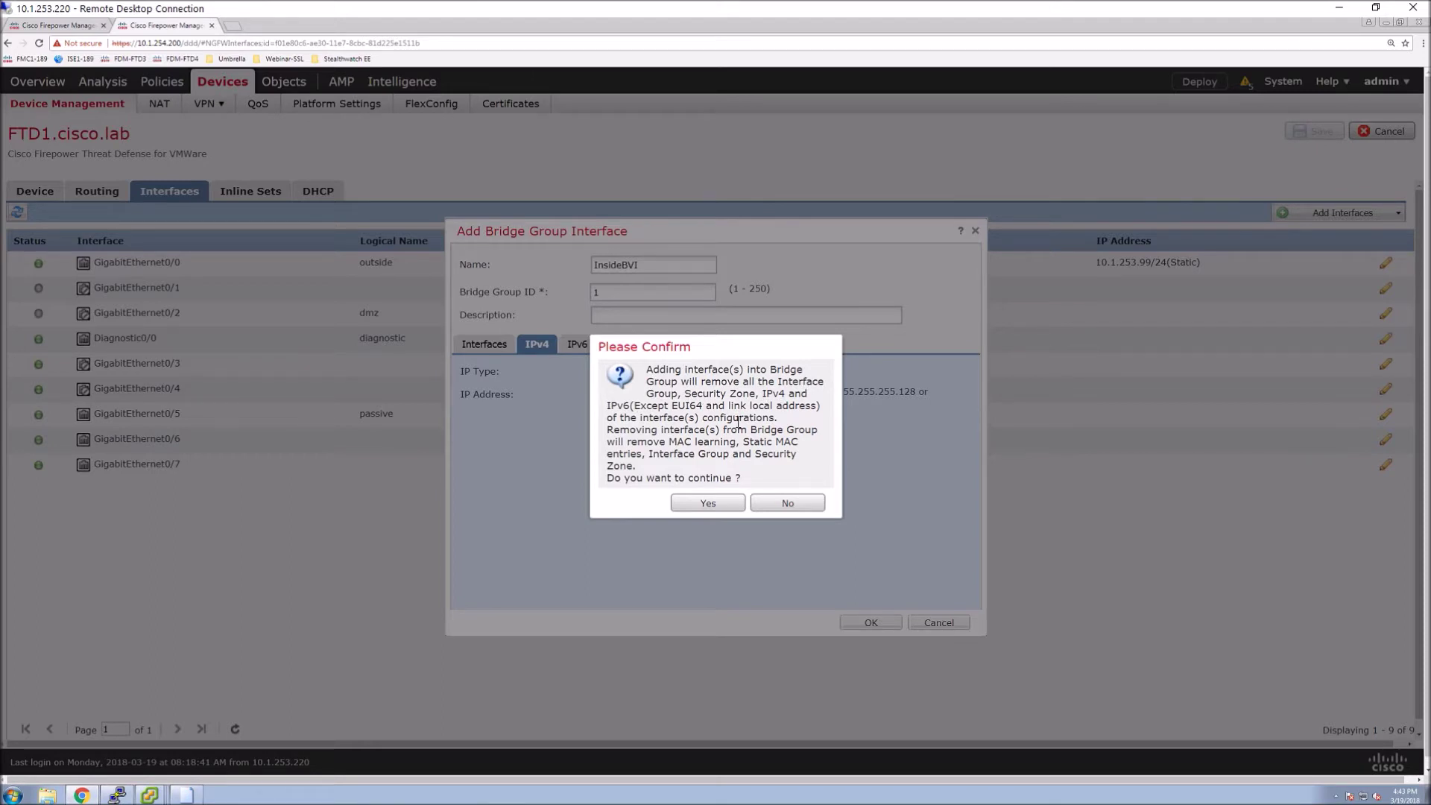
{"action": "left_click", "coordinate": [708, 505]}
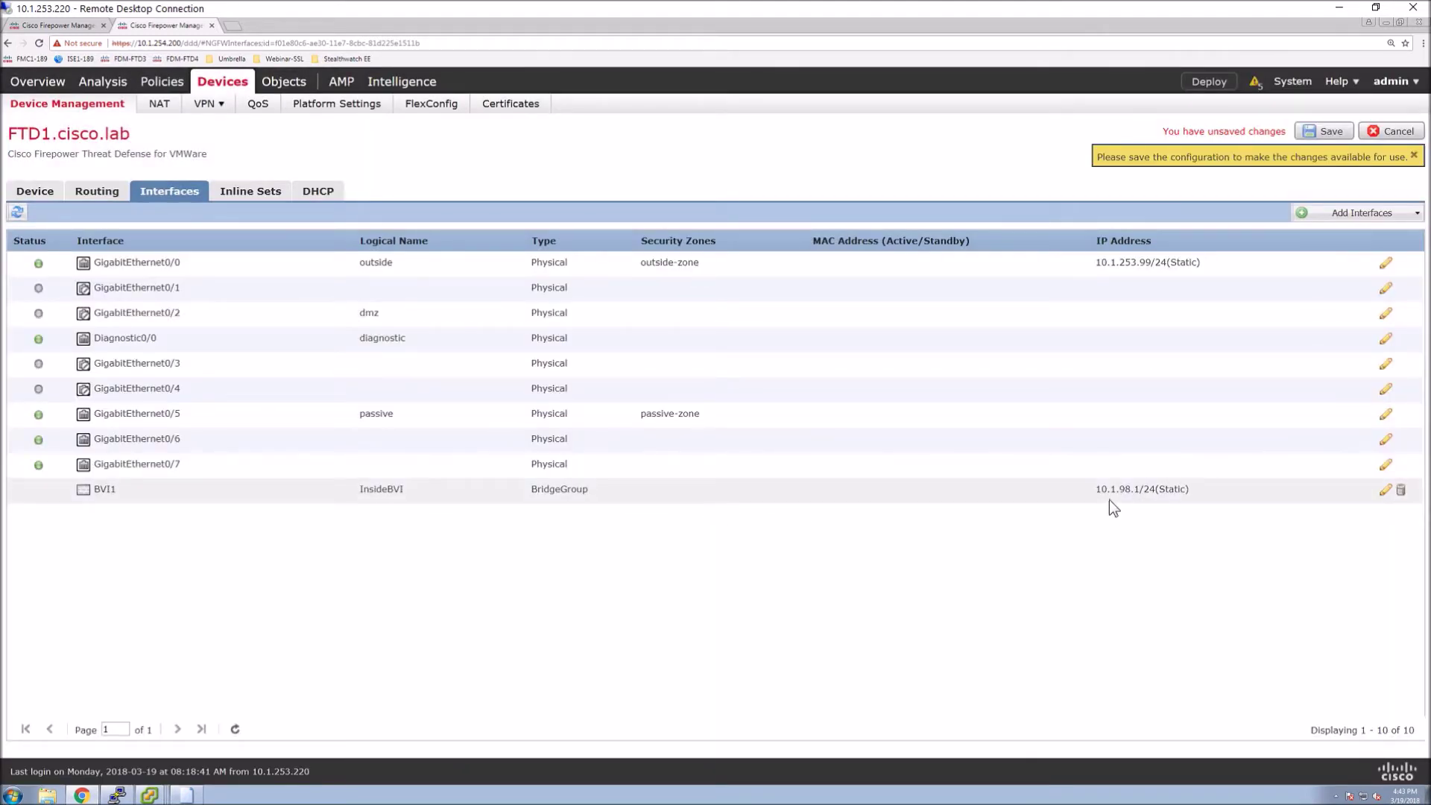
Name GigabitEthernet0/3 Inside1 and place it in a new security zone Inside-BVI-Zone
{"action": "left_click", "coordinate": [1385, 366]}
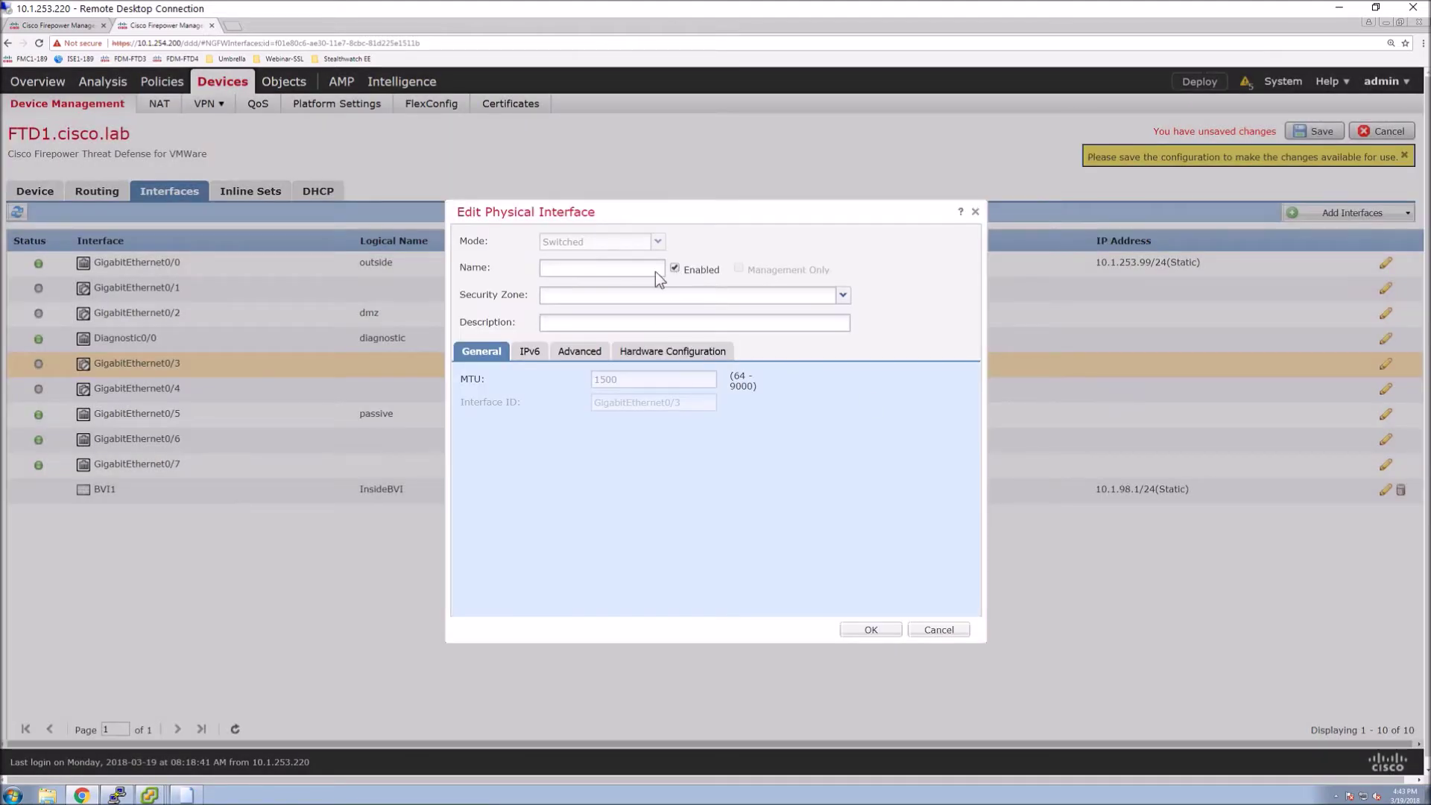
{"action": "left_click", "coordinate": [588, 270]}
{"action": "type", "text": "Inside1"}
{"action": "left_click", "coordinate": [842, 297]}
{"action": "left_click", "coordinate": [561, 362]}
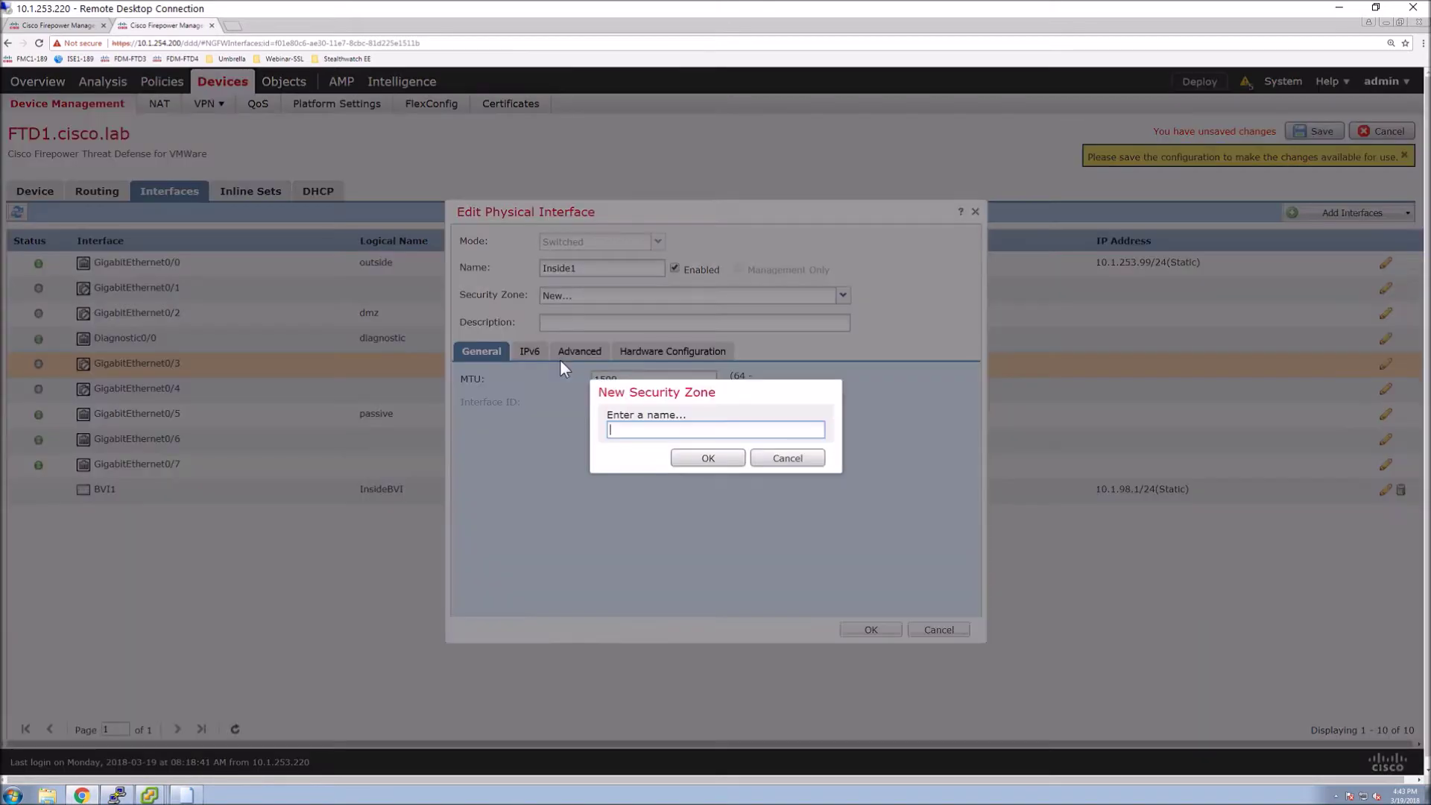
{"action": "type", "text": "Inside-BVI-Zone"}
{"action": "left_click", "coordinate": [698, 456]}
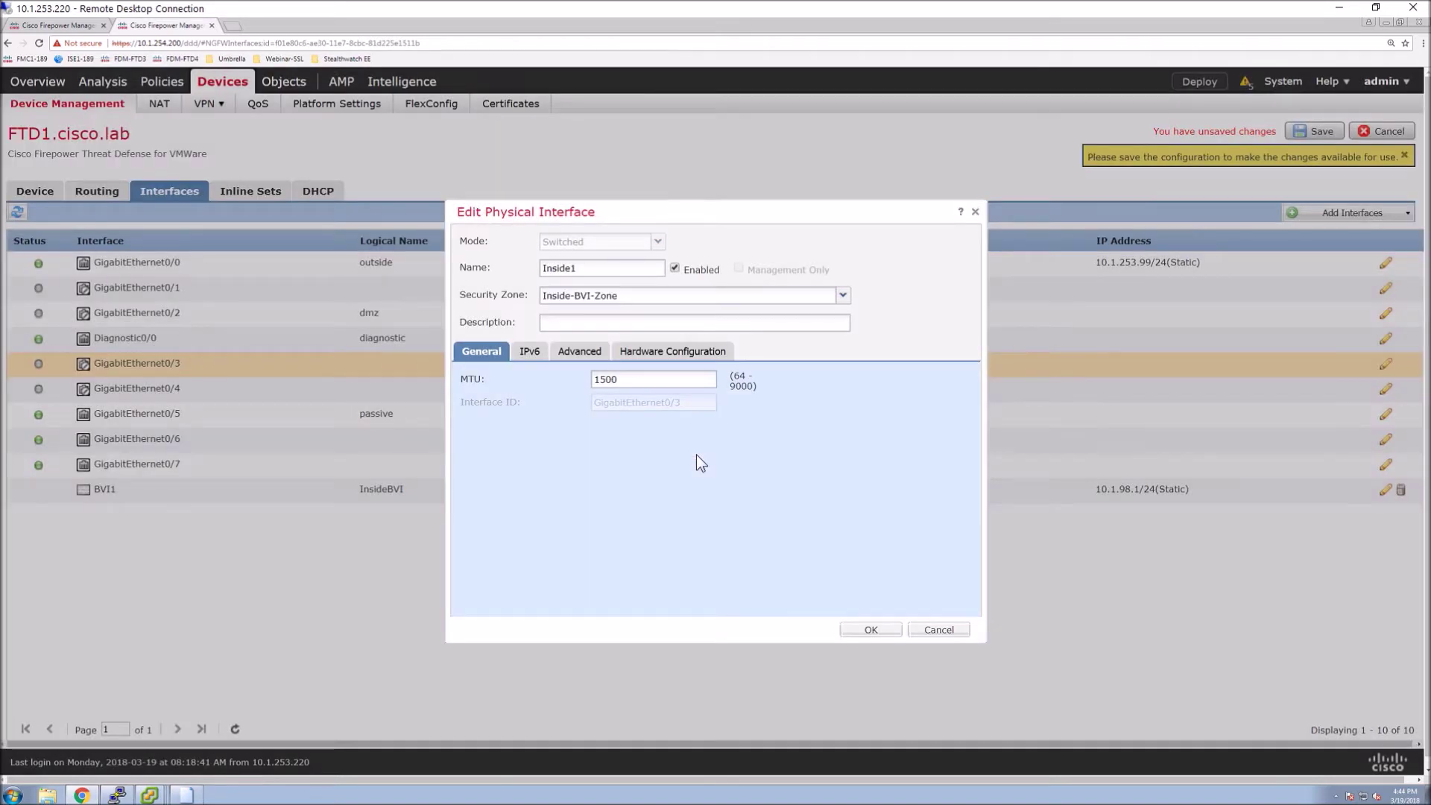
{"action": "left_click", "coordinate": [871, 630]}
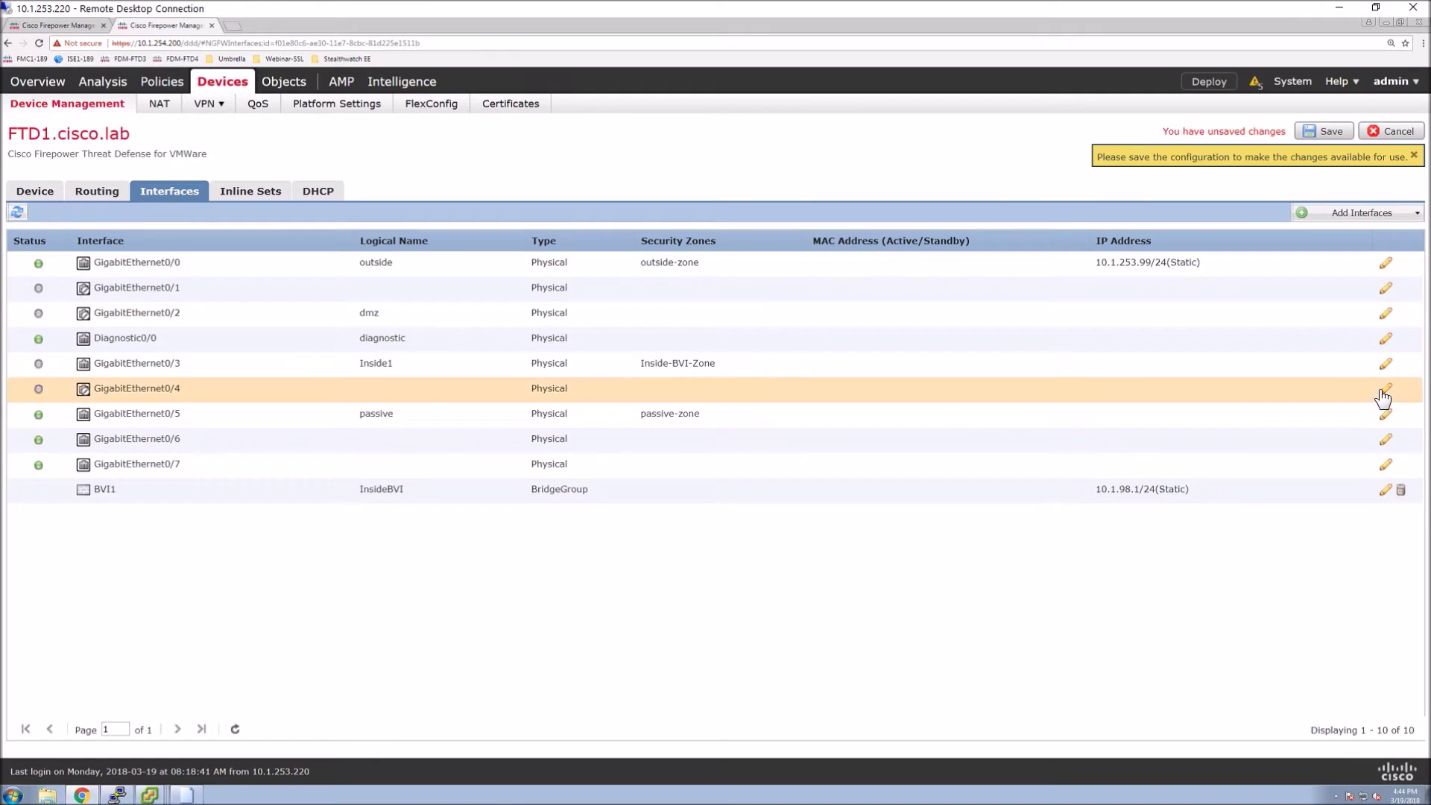
Name GigabitEthernet0/4 Inside2 in Inside-BVI-Zone, enable it, and save the interface configuration
{"action": "left_click", "coordinate": [1385, 389]}
{"action": "left_click", "coordinate": [574, 269]}
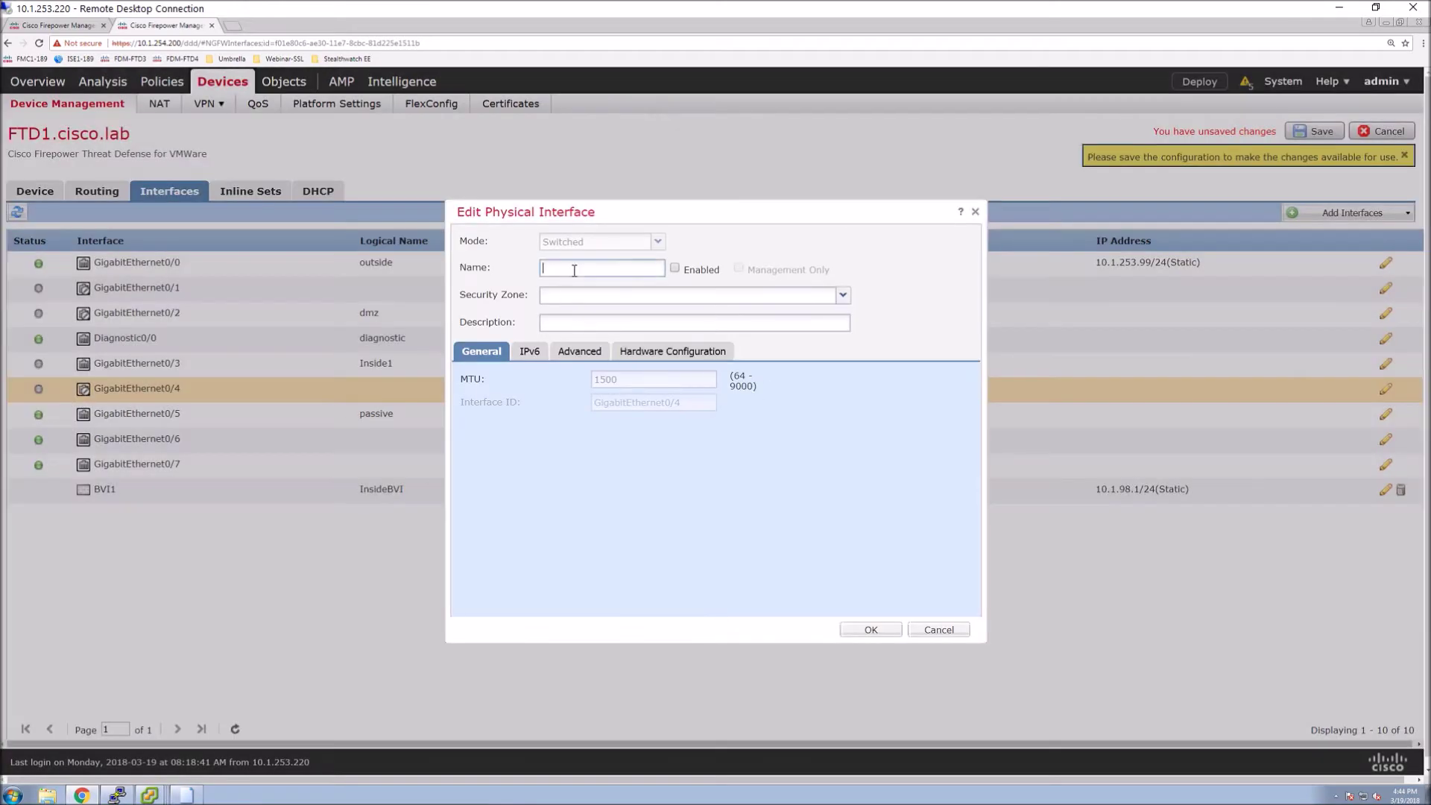
{"action": "type", "text": "Inside2"}
{"action": "left_click", "coordinate": [642, 296]}
{"action": "left_click", "coordinate": [589, 331]}
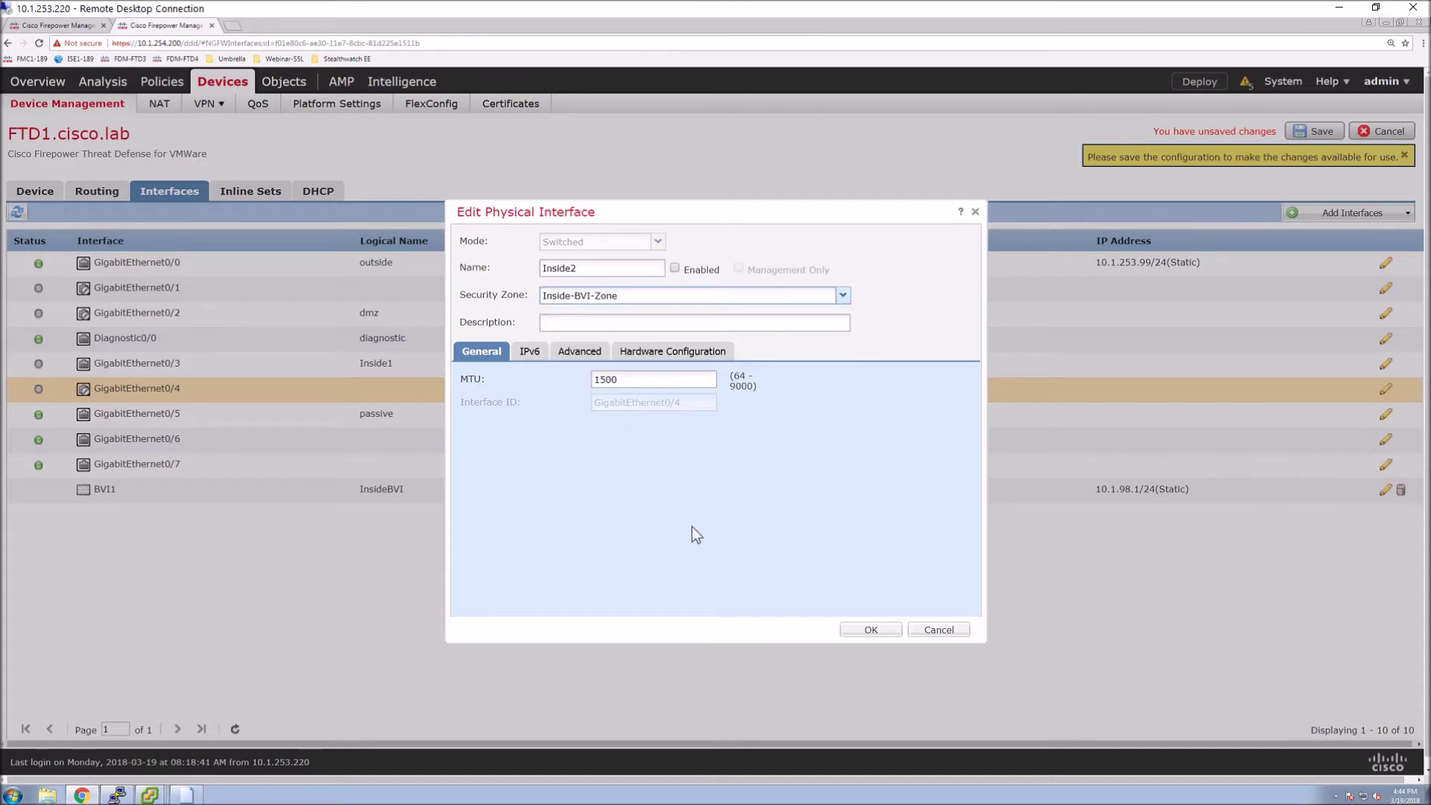
{"action": "left_click", "coordinate": [858, 630]}
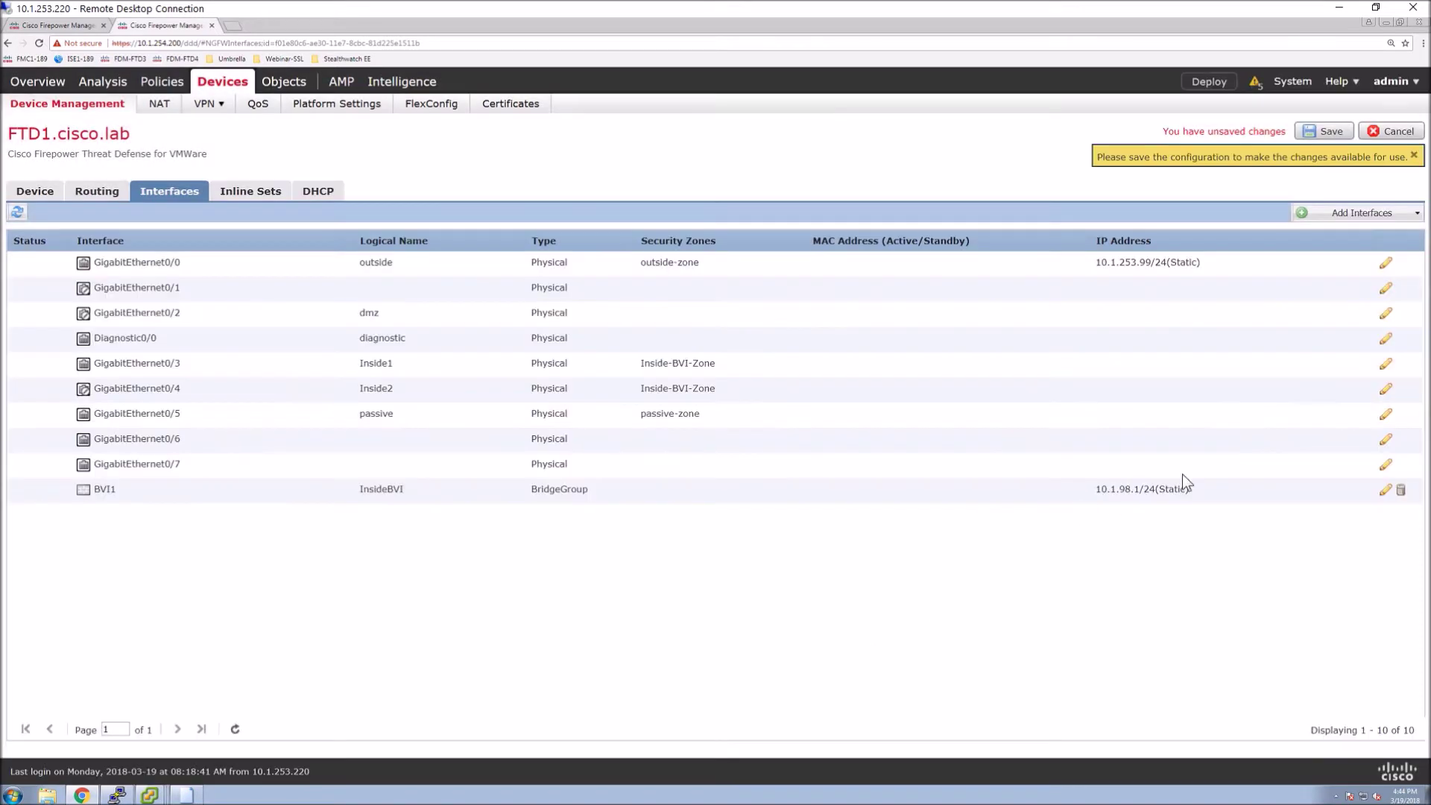
{"action": "left_click", "coordinate": [1386, 389]}
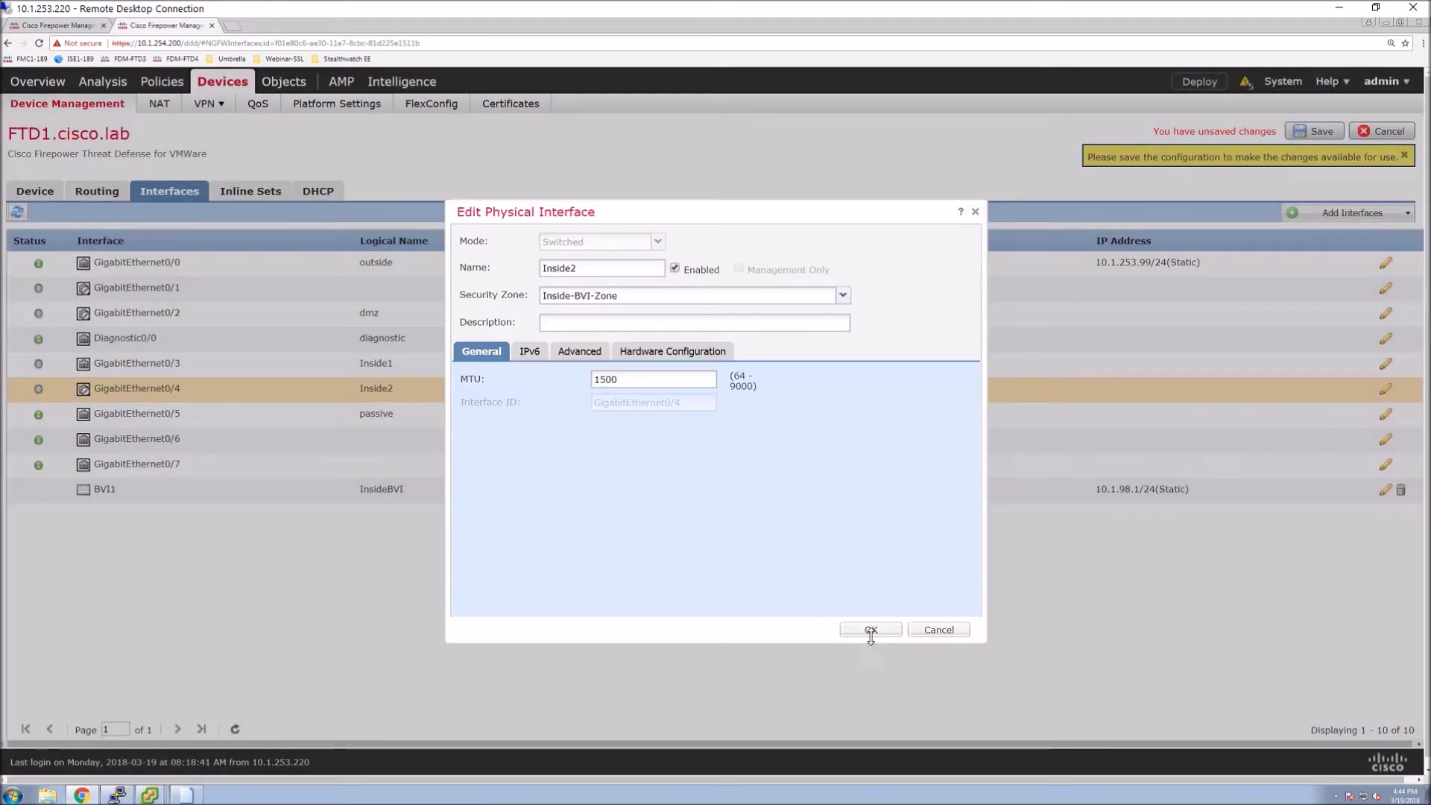
{"action": "left_click", "coordinate": [866, 629]}
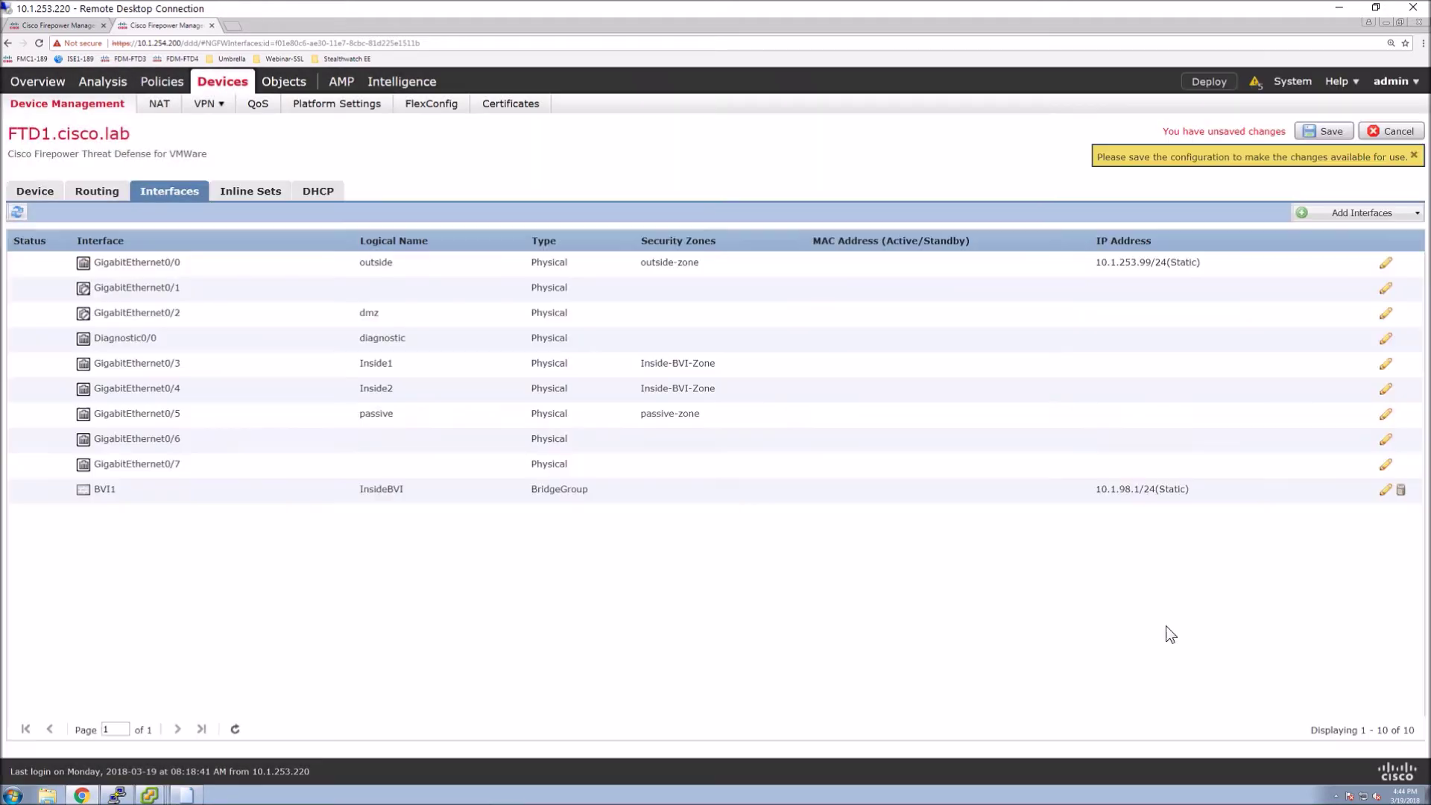
{"action": "left_click", "coordinate": [1326, 133]}
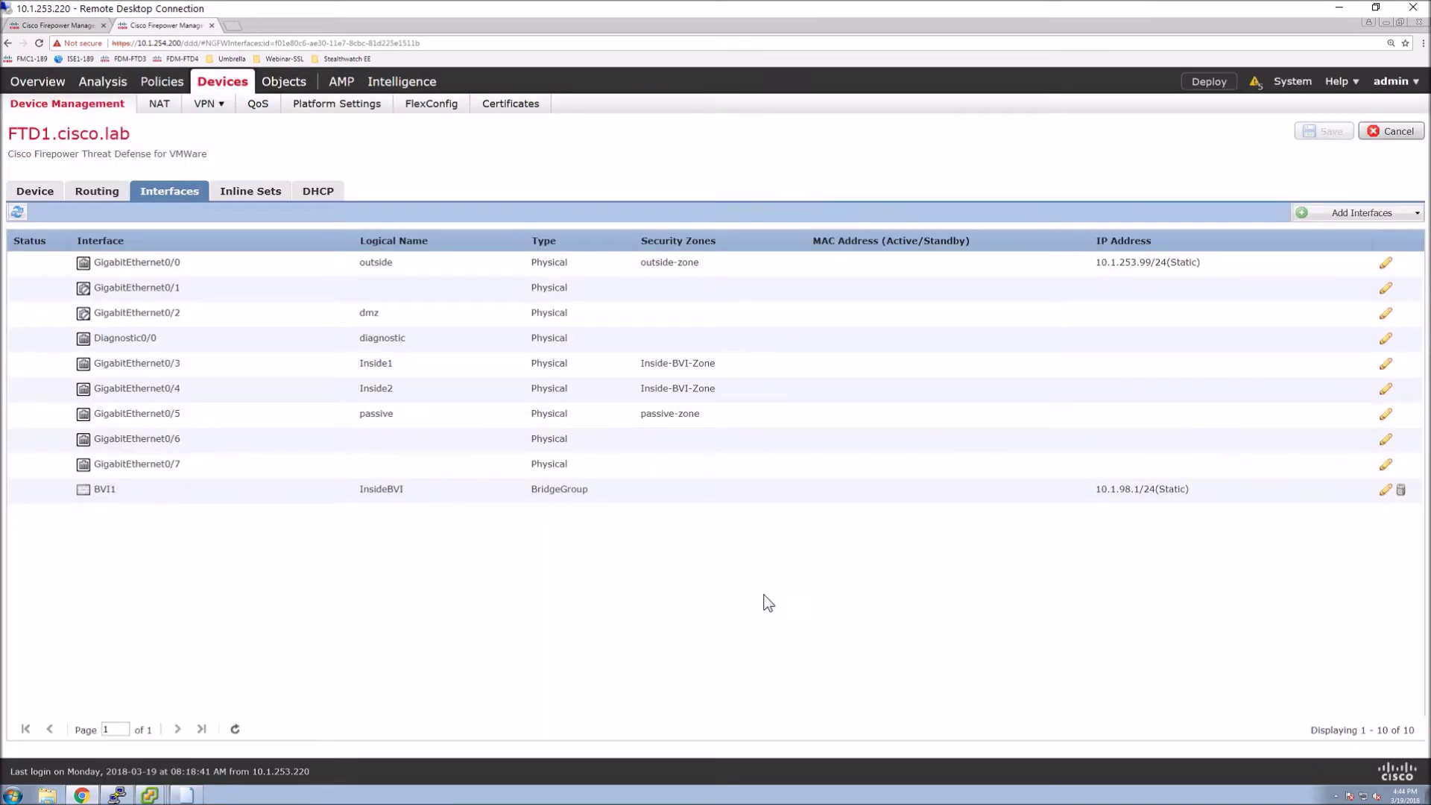
In the FMC101-FTD-NAT policy, add a dynamic NAT rule from Inside-BVI-Zone to outside-zone
{"action": "left_click", "coordinate": [162, 107]}
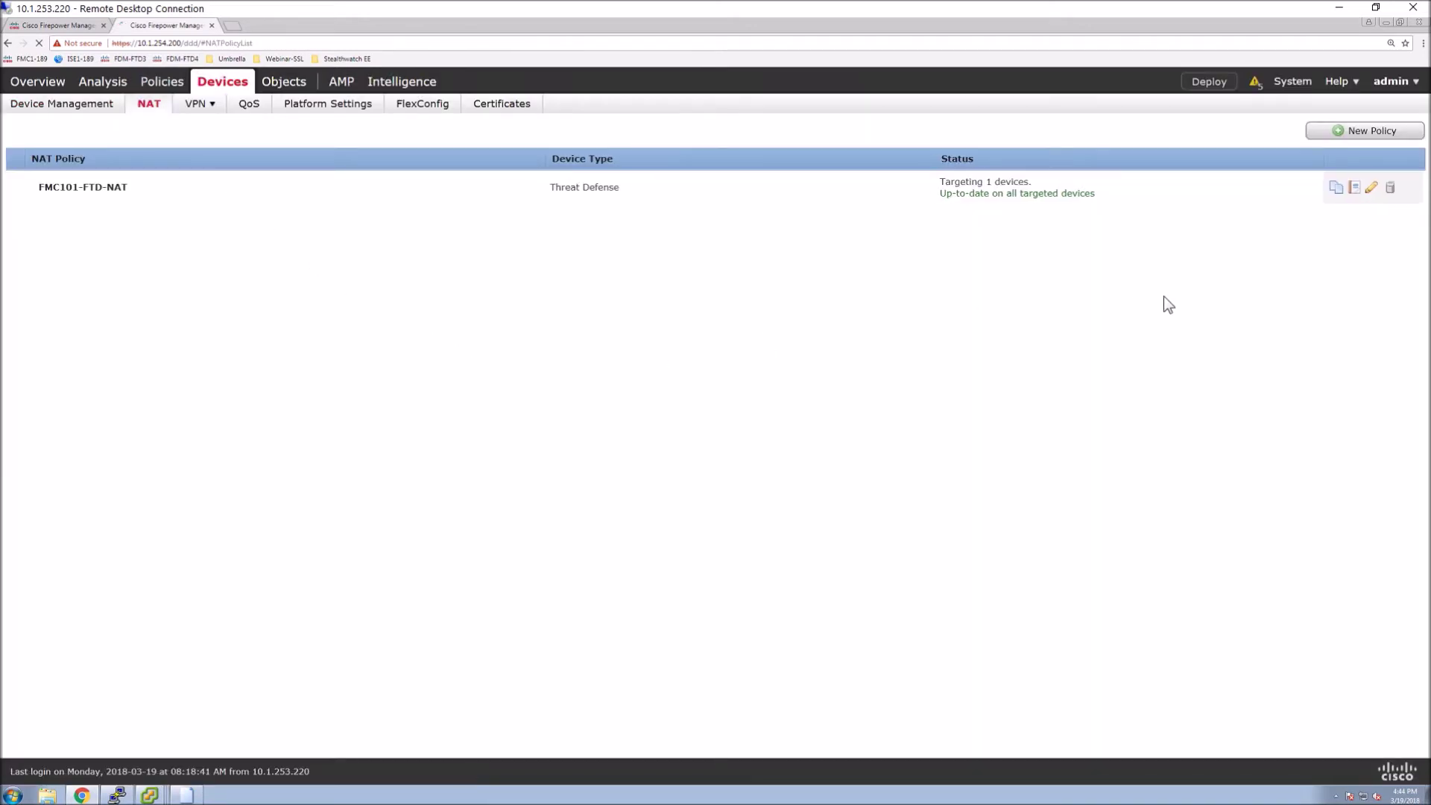
{"action": "left_click", "coordinate": [1372, 187]}
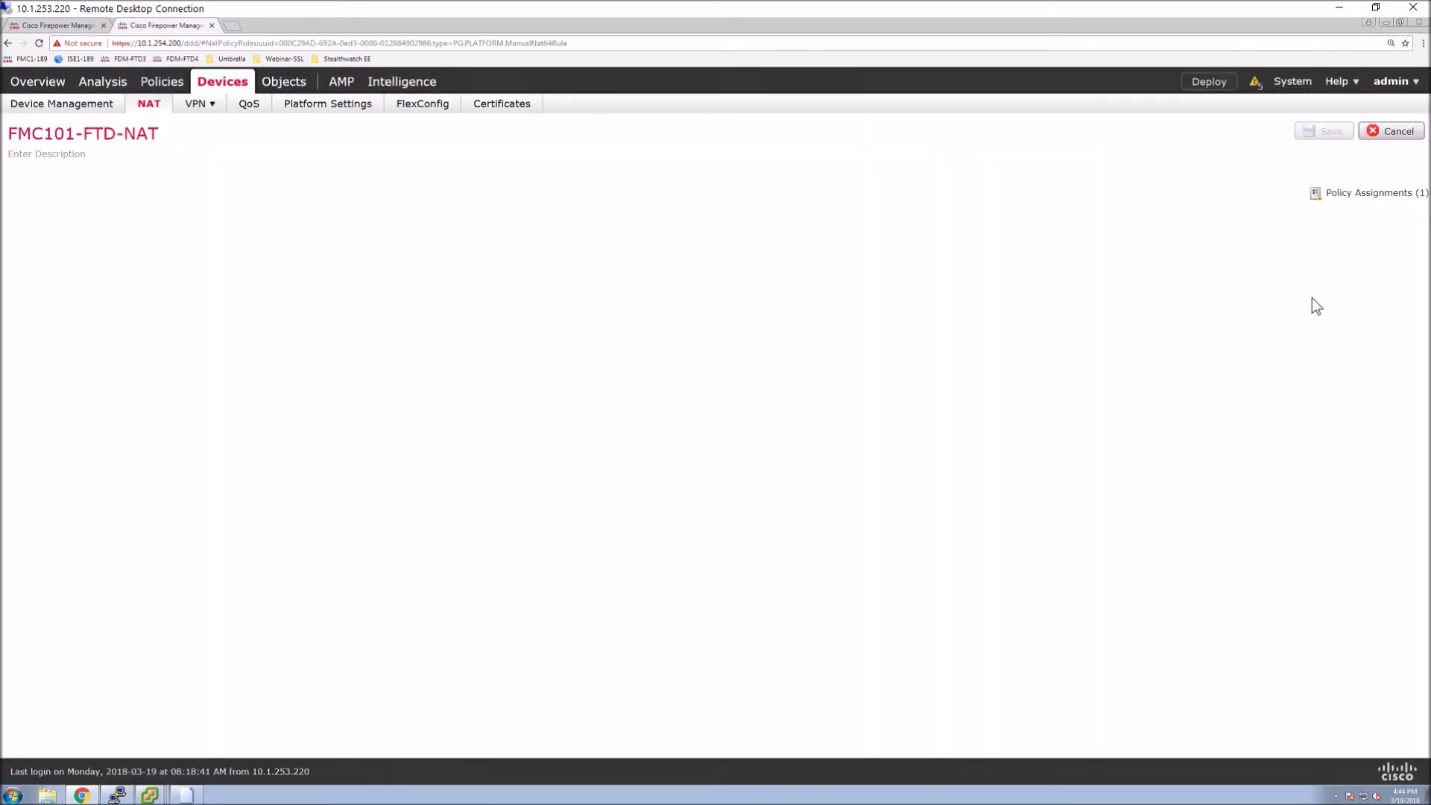
{"action": "left_click", "coordinate": [1388, 234]}
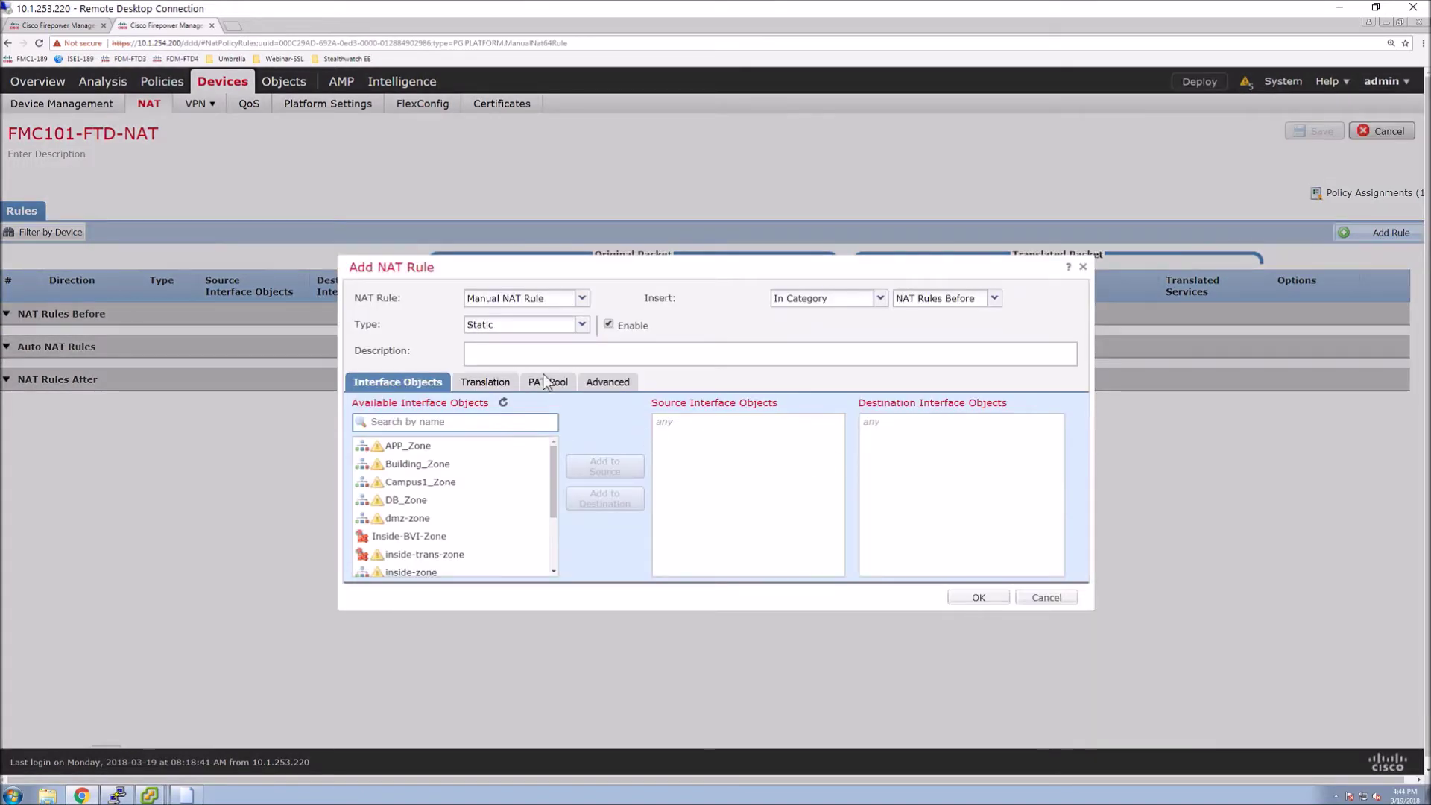
{"action": "left_click", "coordinate": [580, 325]}
{"action": "left_click", "coordinate": [493, 360]}
{"action": "left_click", "coordinate": [421, 538]}
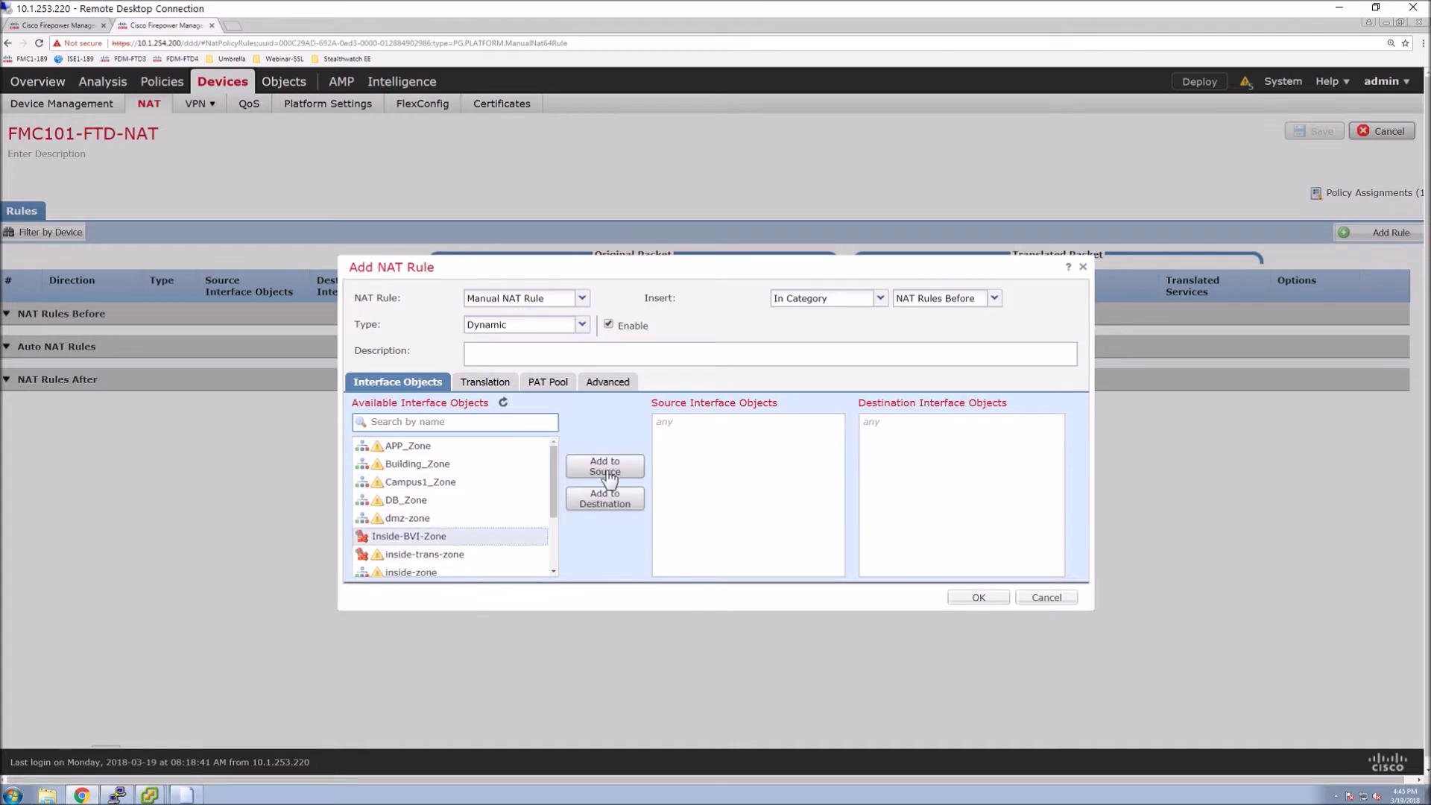
{"action": "left_click", "coordinate": [606, 467]}
{"action": "left_click_drag", "start_coordinate": [554, 516], "coordinate": [555, 560]}
{"action": "left_click", "coordinate": [403, 542]}
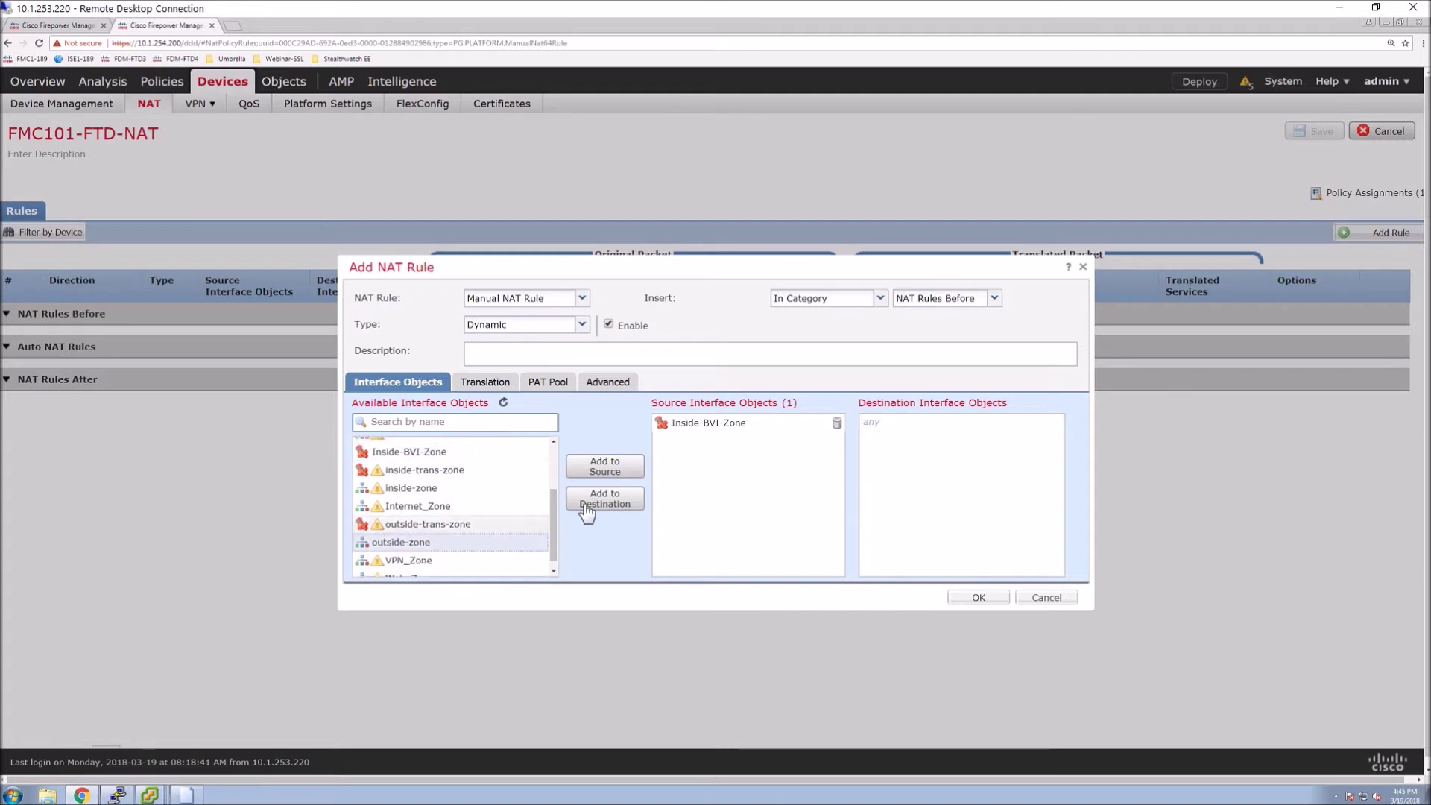
{"action": "left_click", "coordinate": [587, 507]}
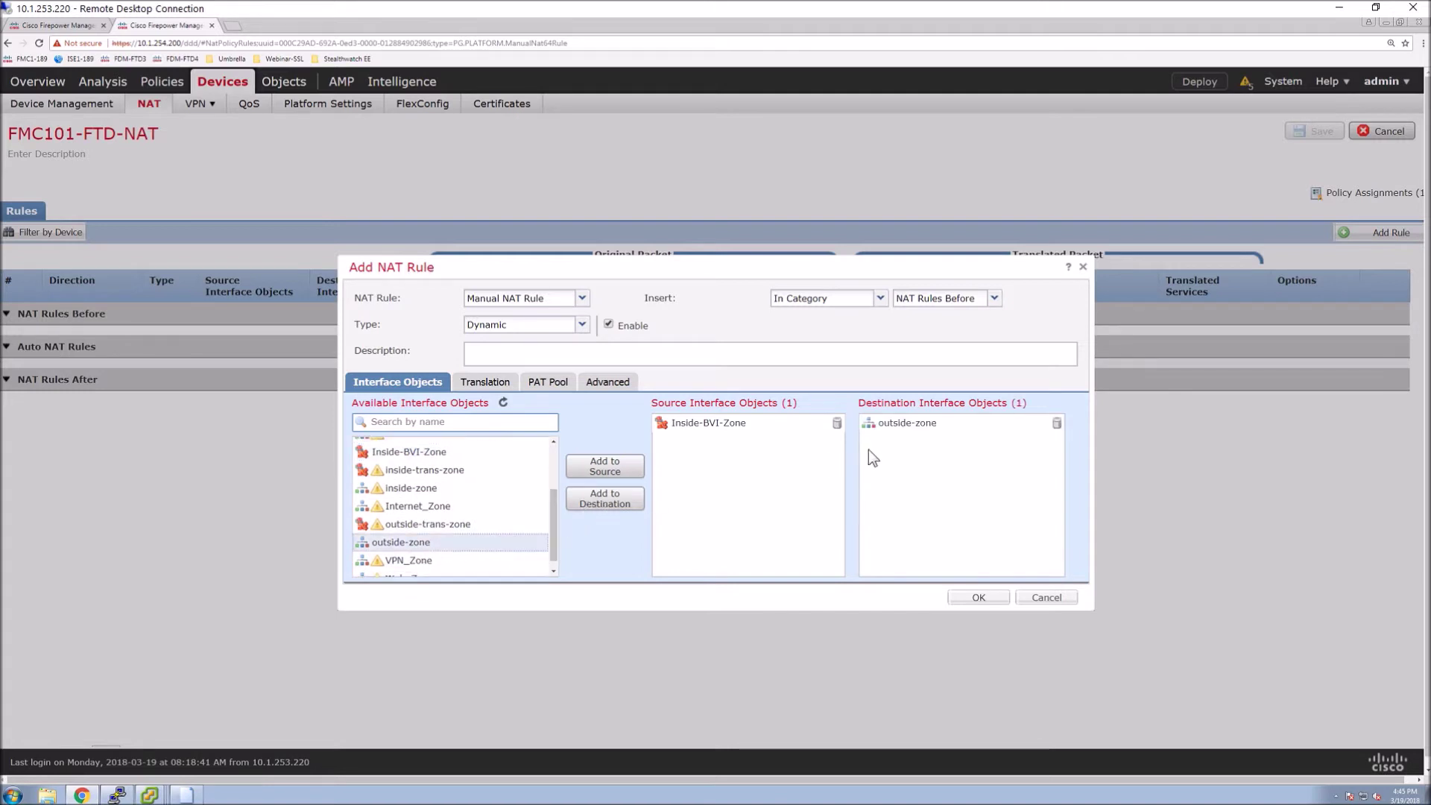
Translate original source any-ipv4 to the destination interface IP, create the rule, and save the NAT policy
{"action": "left_click", "coordinate": [484, 384]}
{"action": "left_click", "coordinate": [669, 422]}
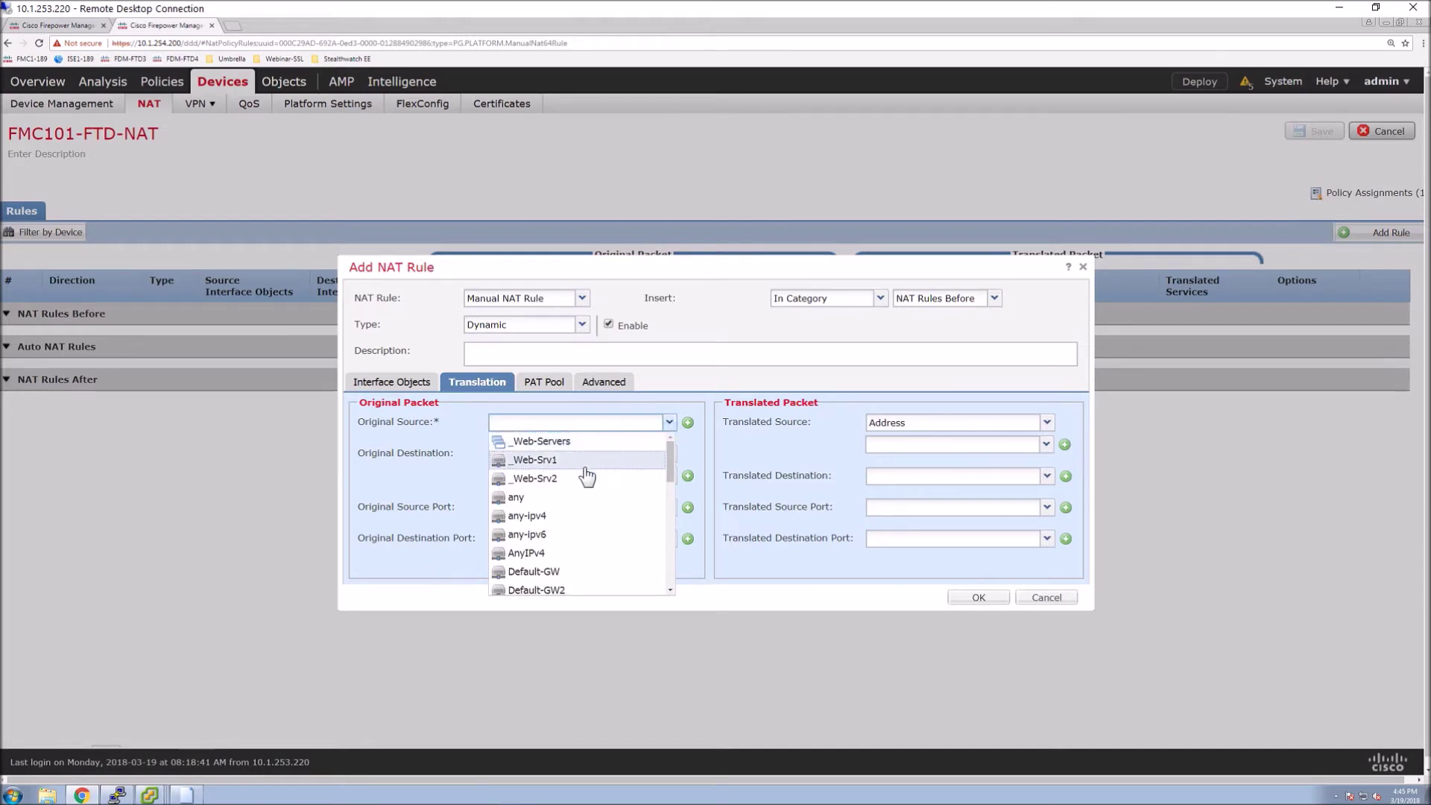
{"action": "left_click", "coordinate": [530, 515]}
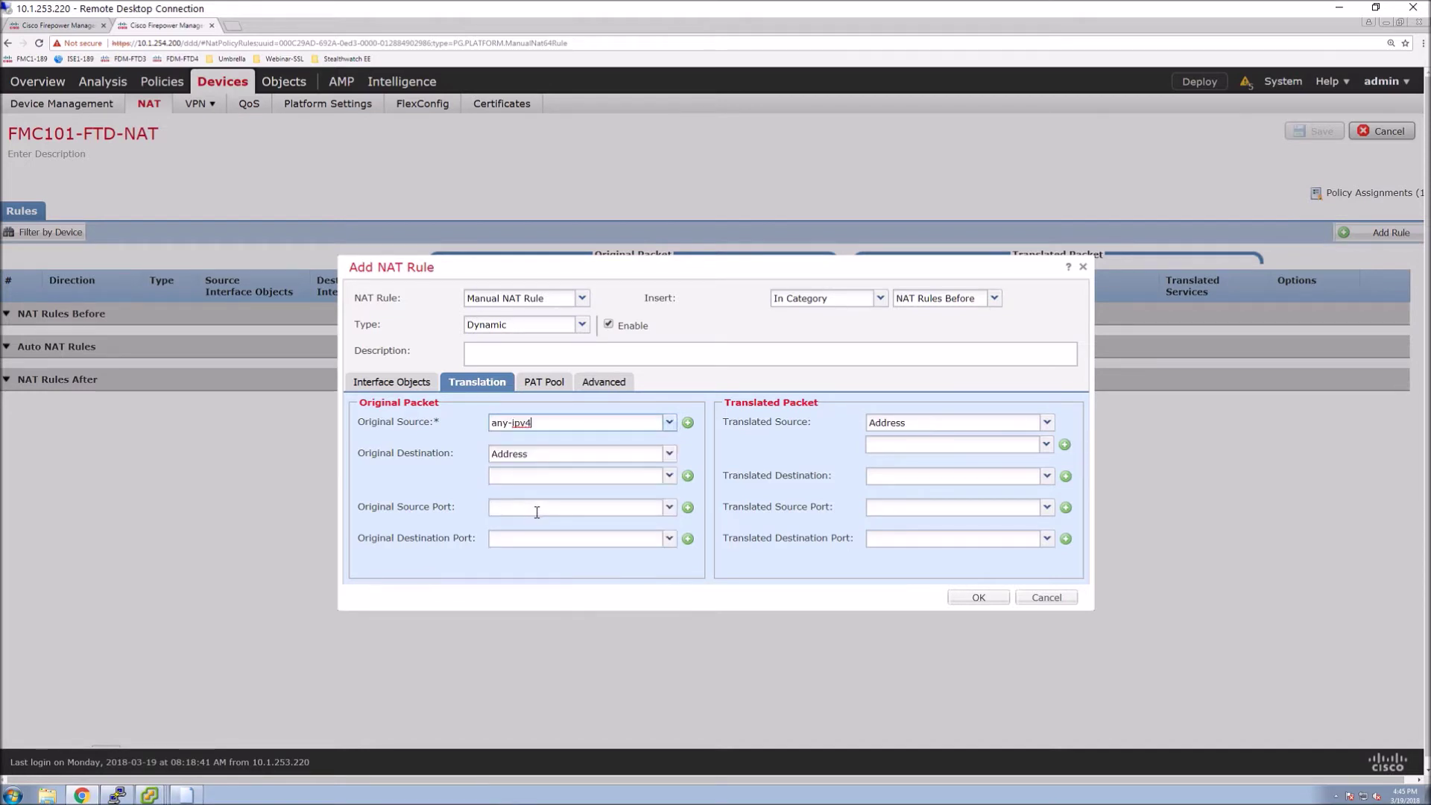
{"action": "left_click", "coordinate": [969, 424]}
{"action": "left_click", "coordinate": [919, 439]}
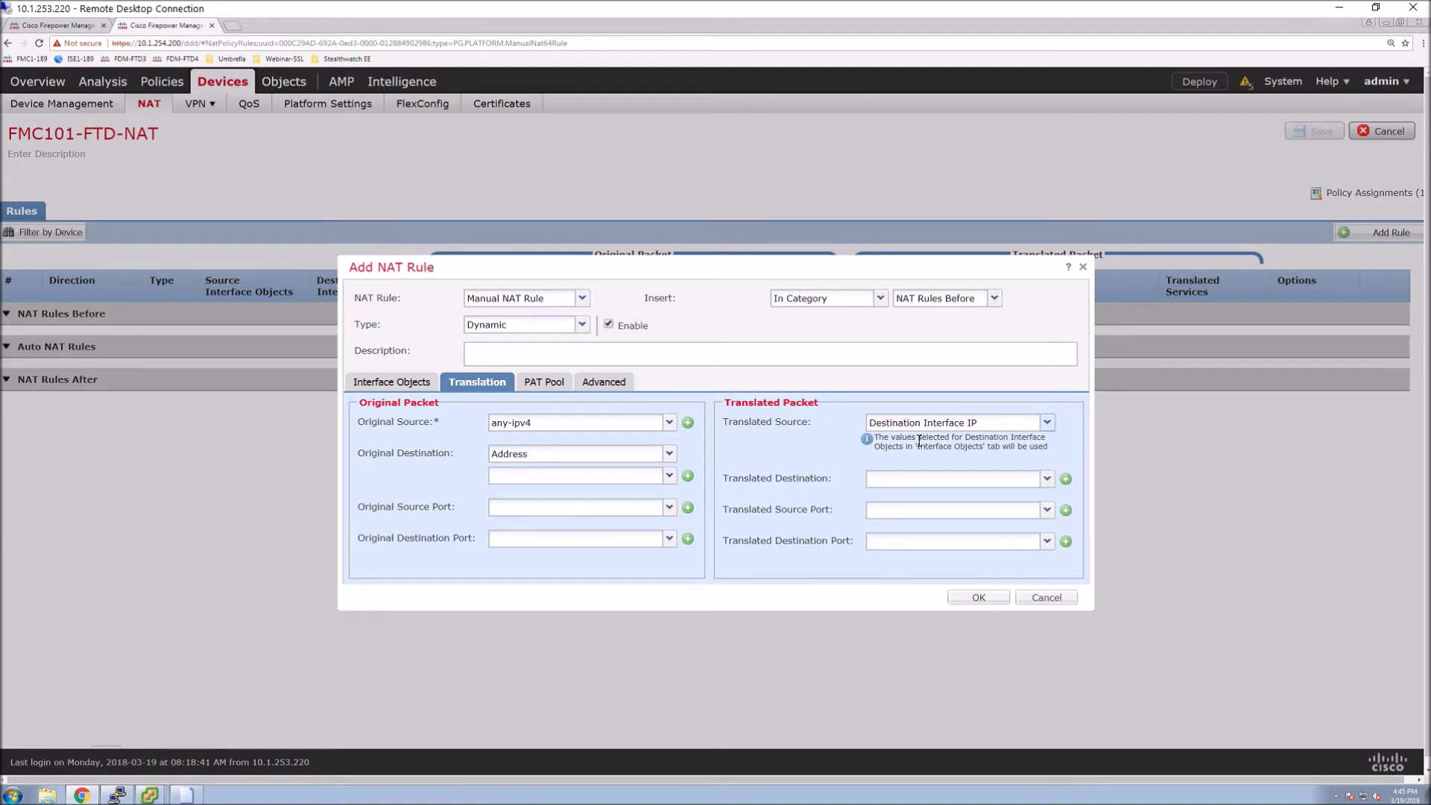
{"action": "left_click", "coordinate": [982, 598]}
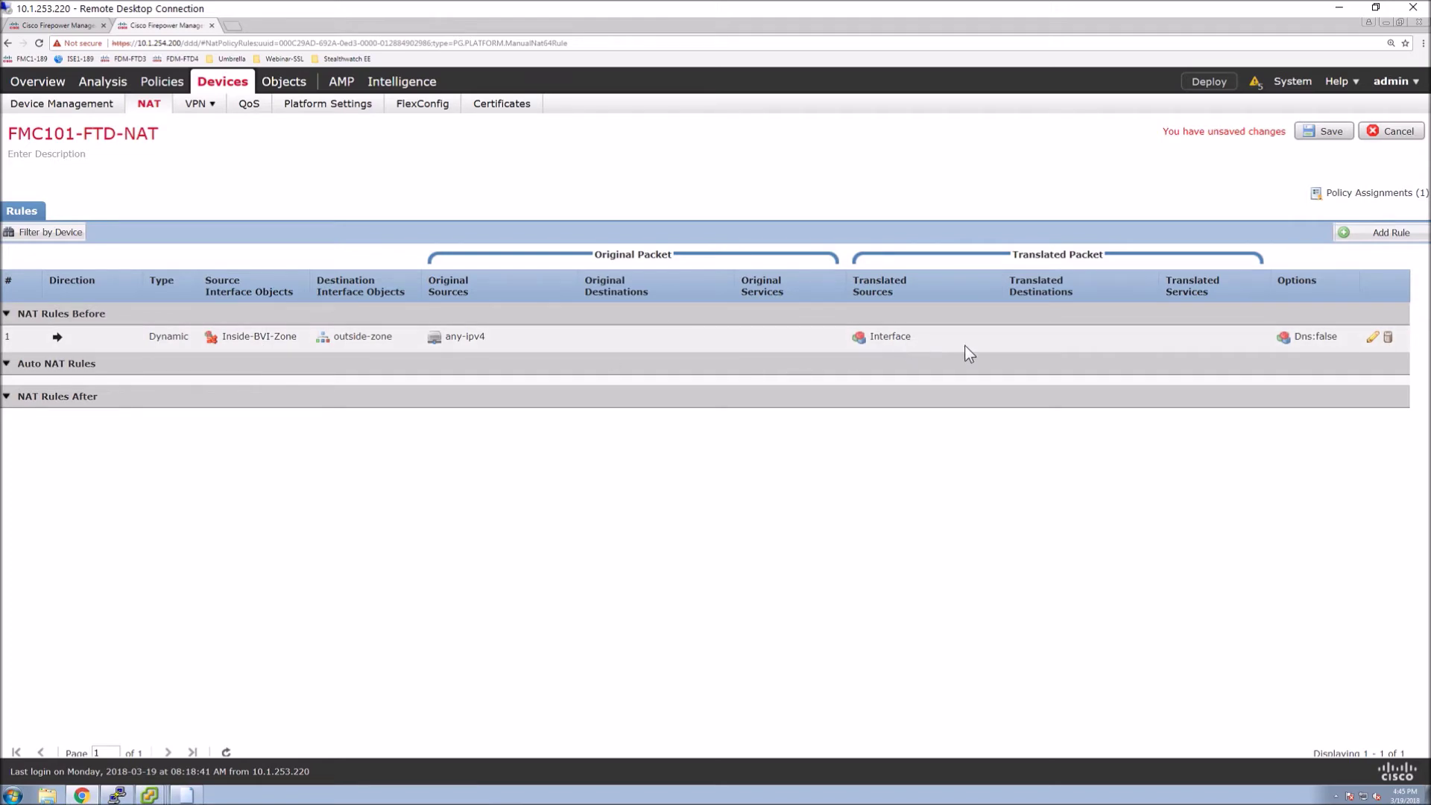
{"action": "left_click", "coordinate": [1316, 131]}
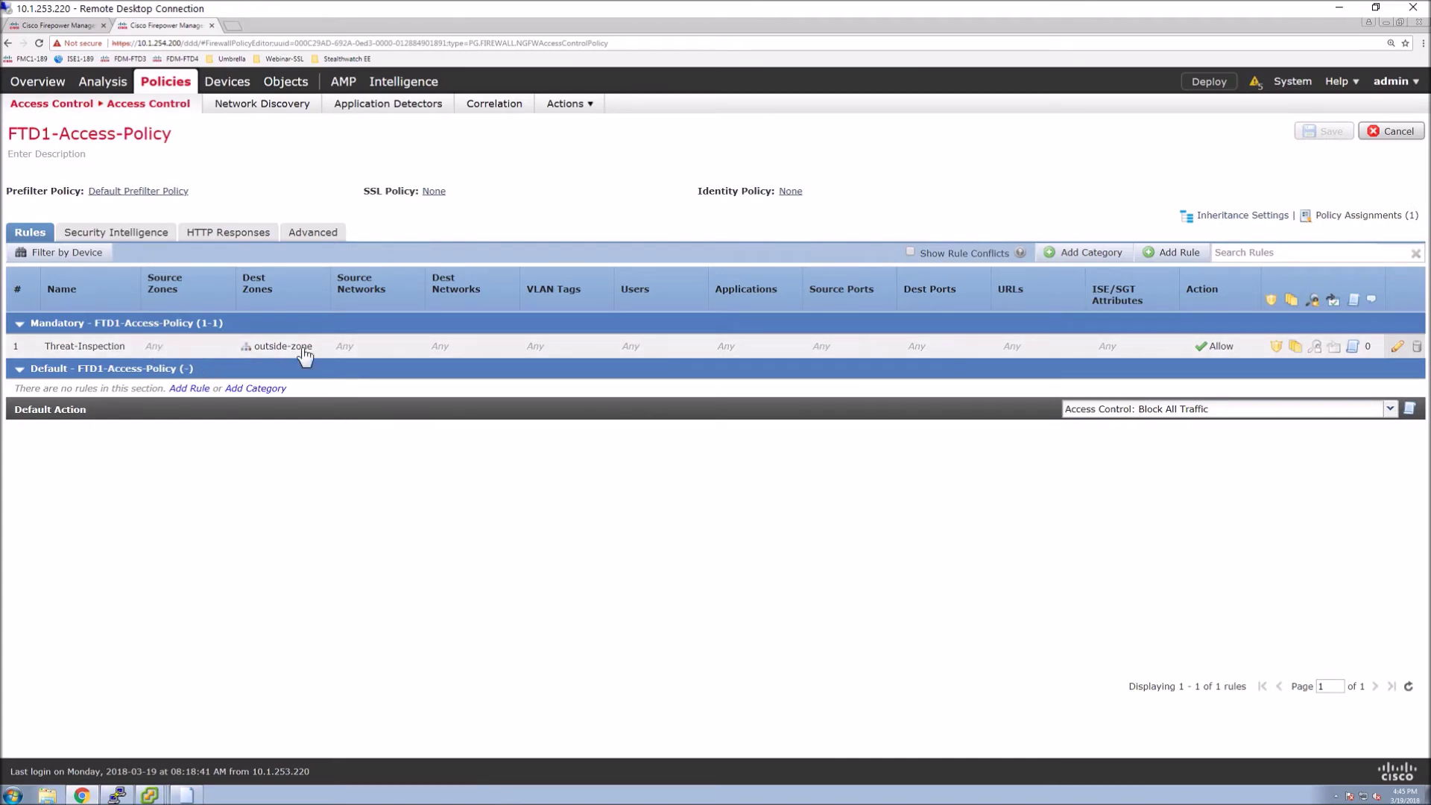
Add Inside-BVI-Zone as the Threat-Inspection rule's source zone and save the rule
{"action": "left_click", "coordinate": [1397, 349]}
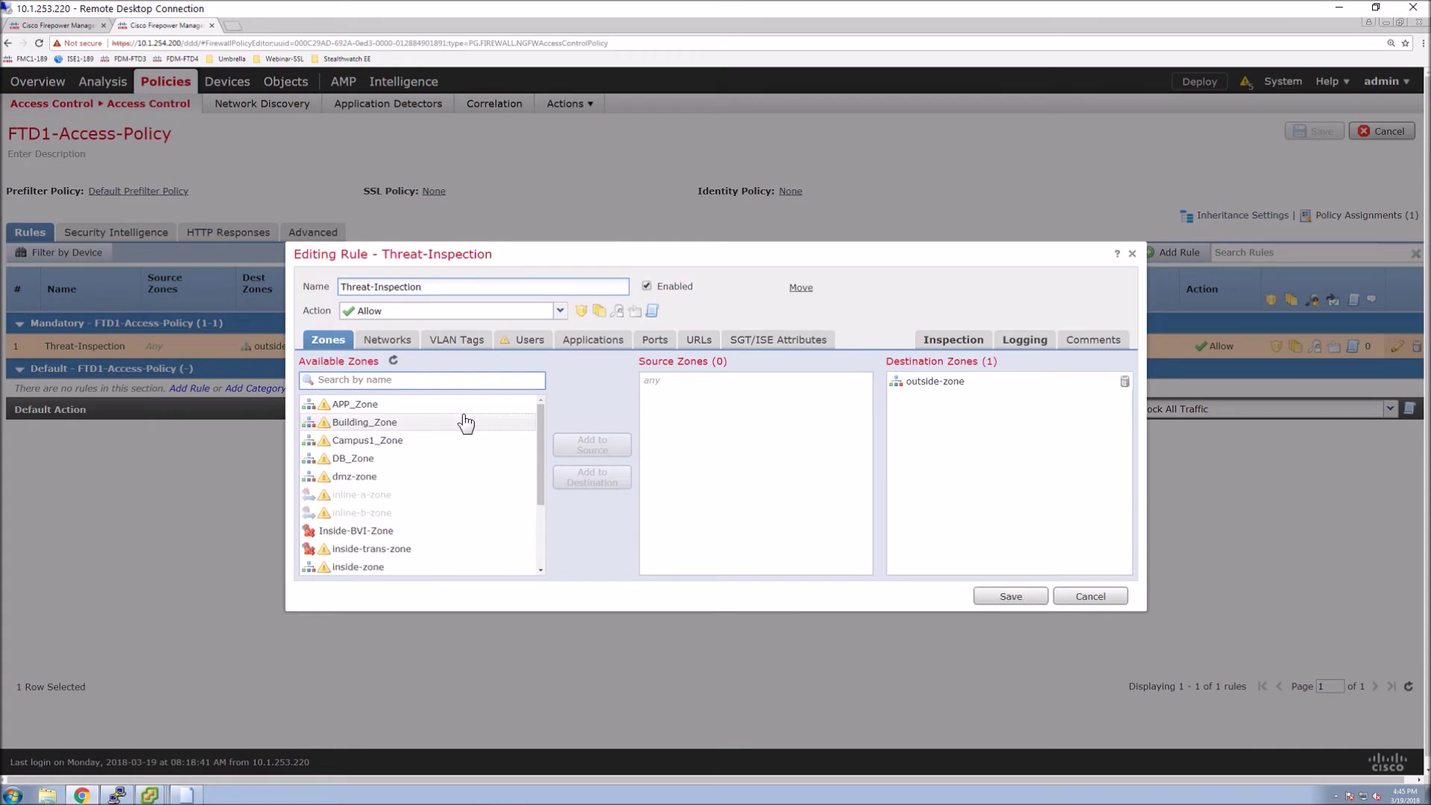
{"action": "left_click", "coordinate": [383, 531]}
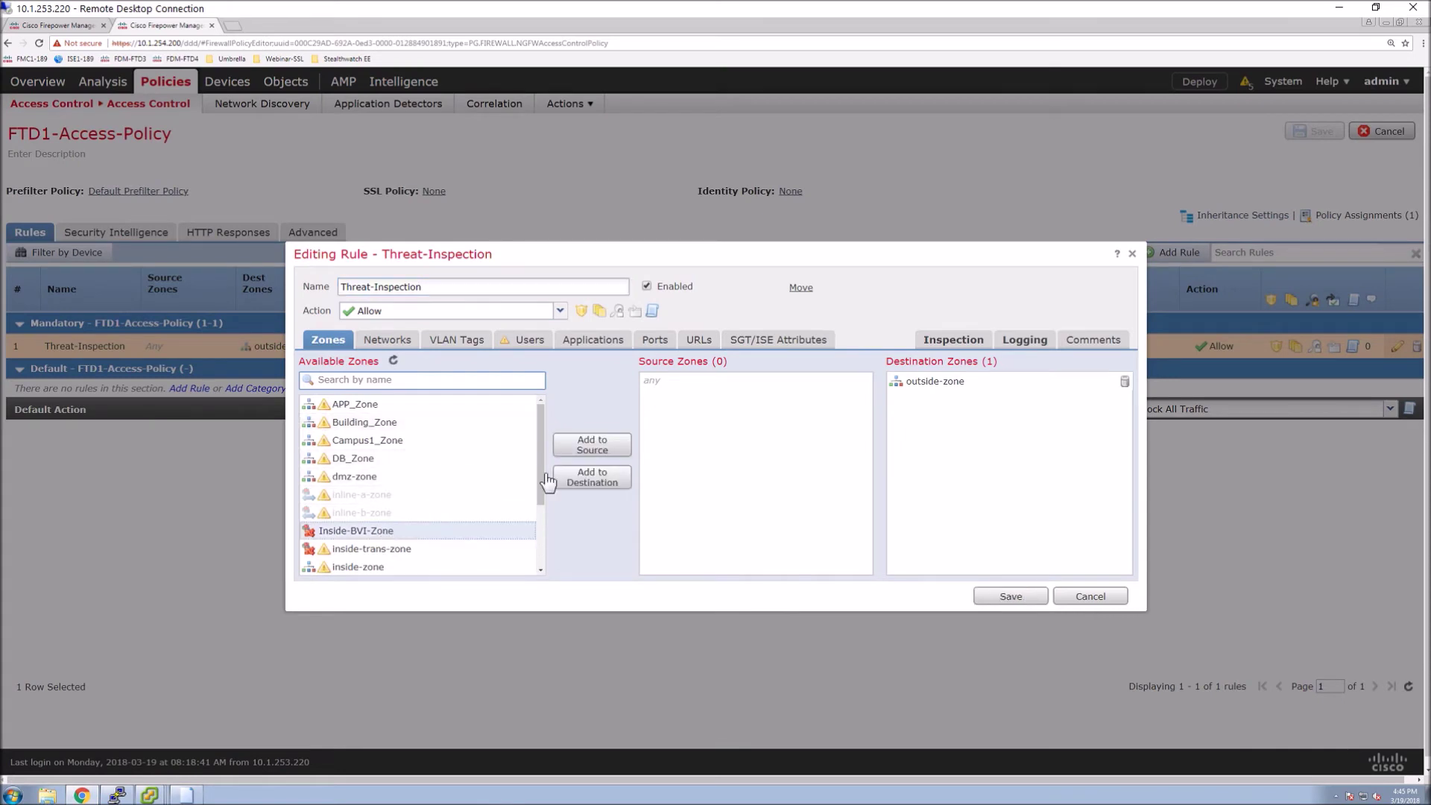
{"action": "left_click", "coordinate": [582, 450]}
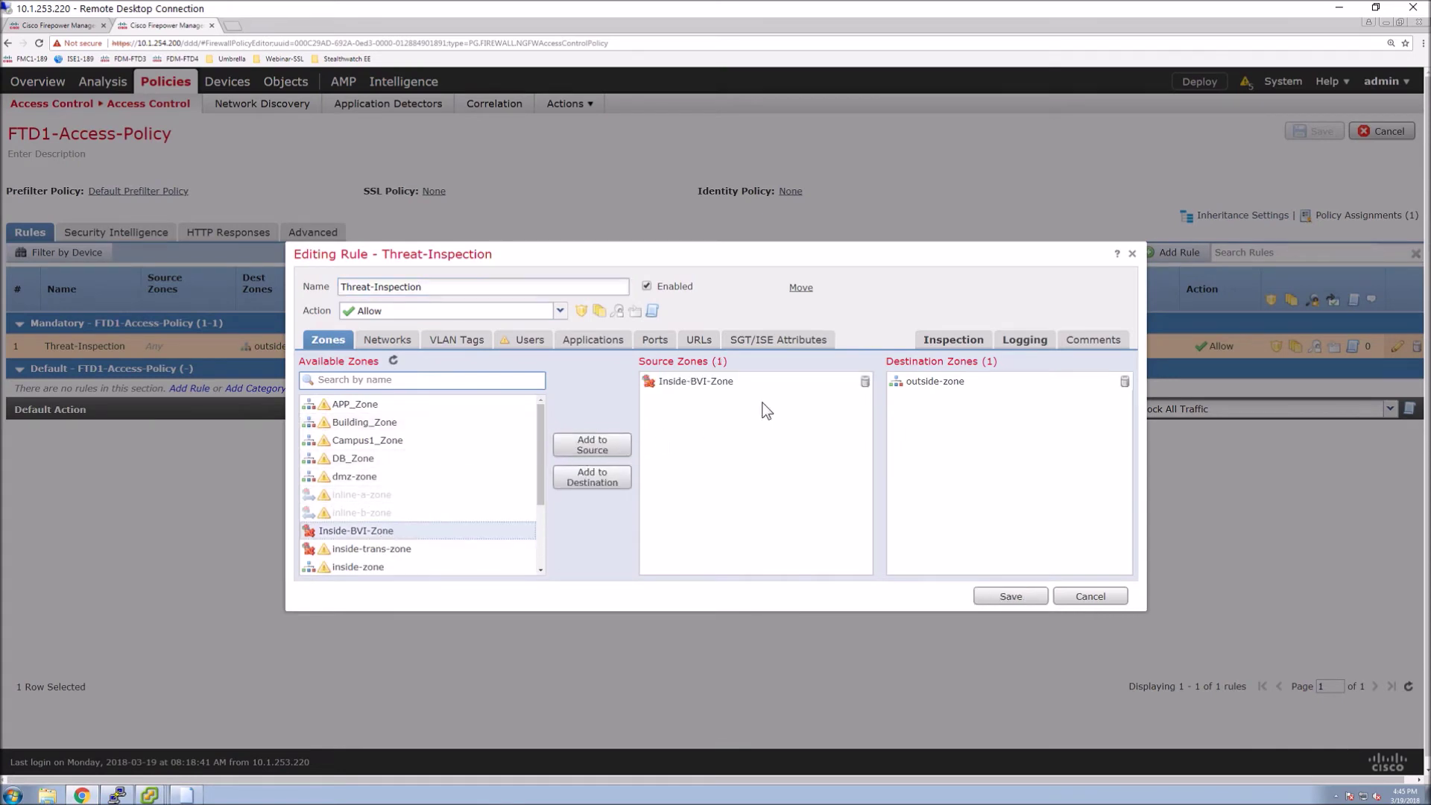
{"action": "left_click", "coordinate": [938, 340]}
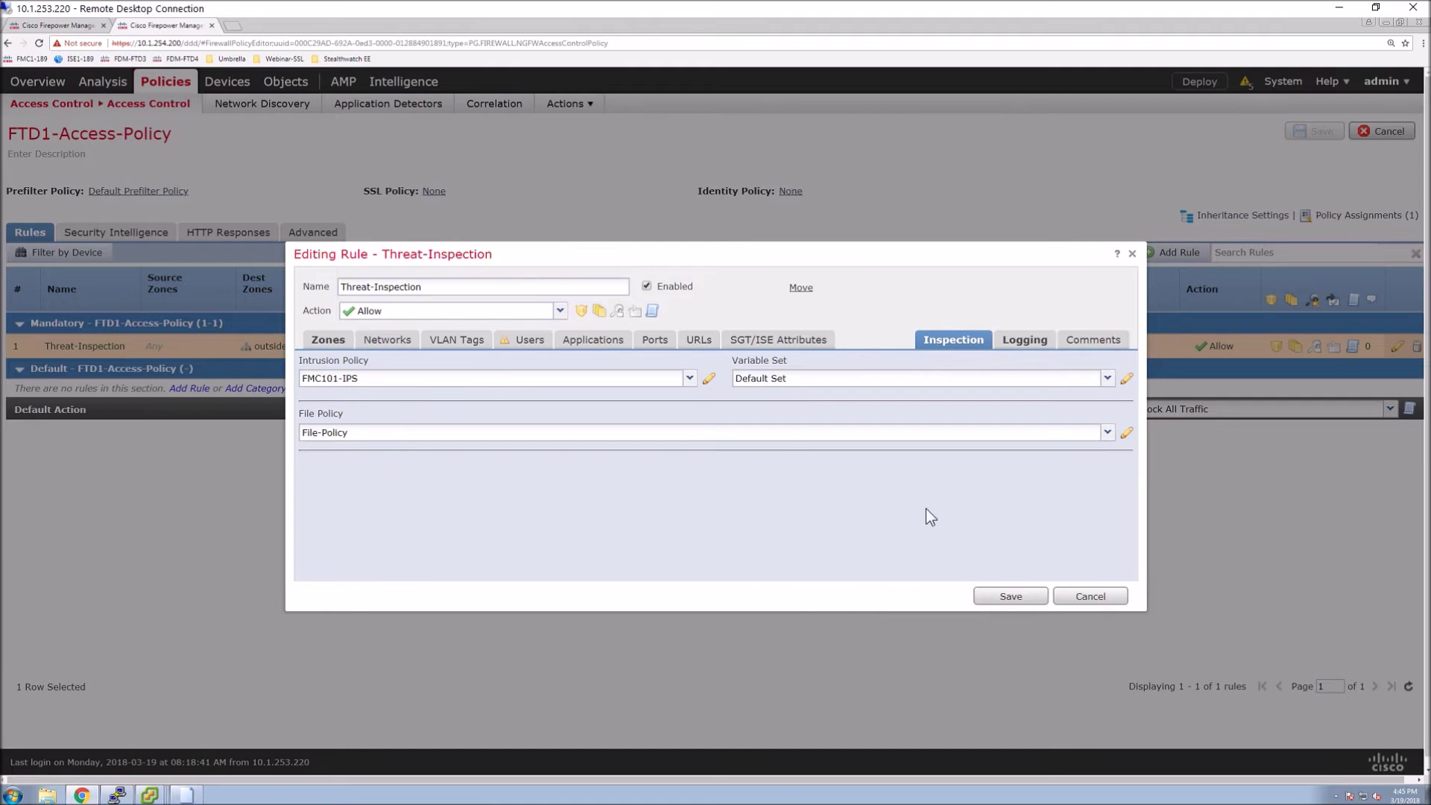
{"action": "left_click", "coordinate": [1013, 345]}
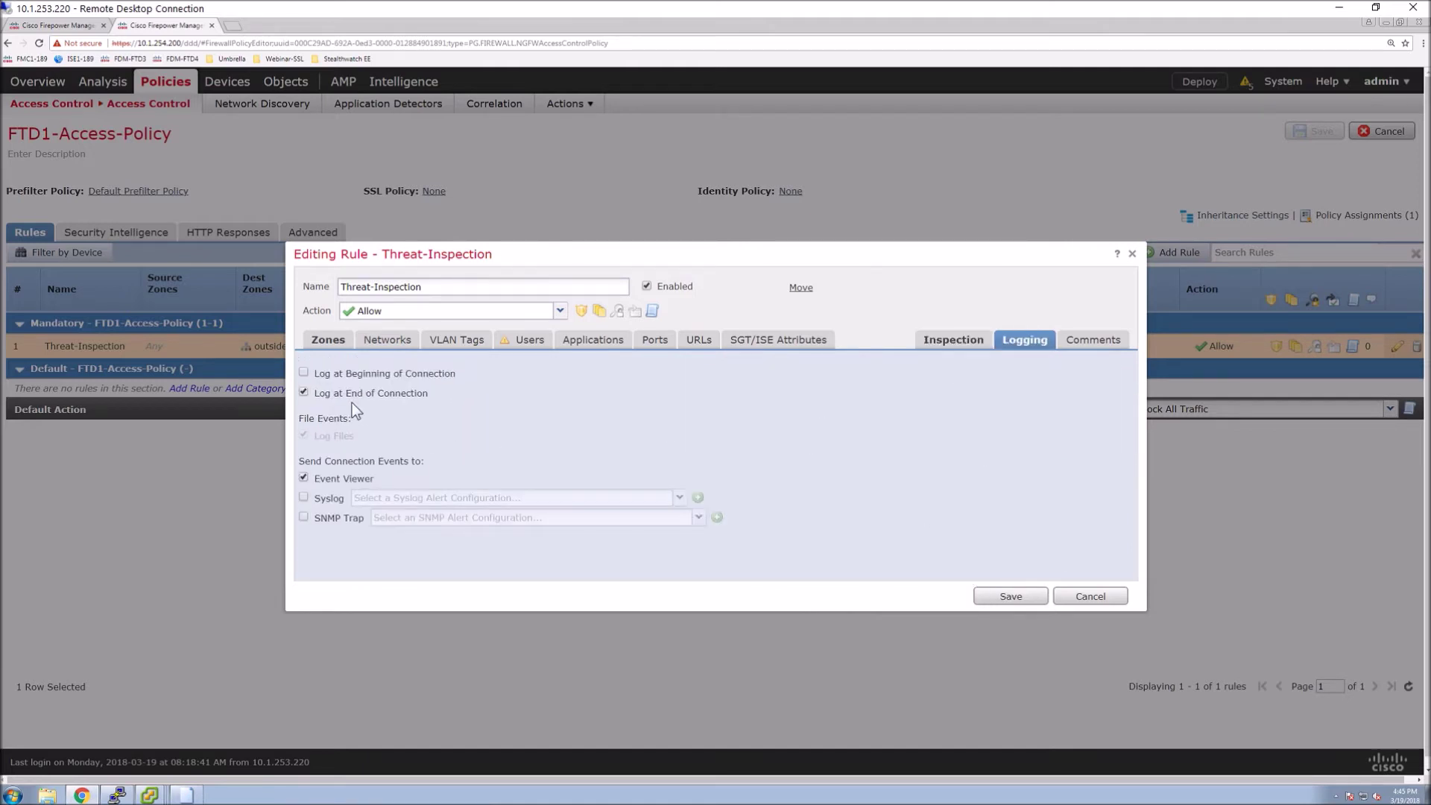
{"action": "left_click", "coordinate": [1007, 596]}
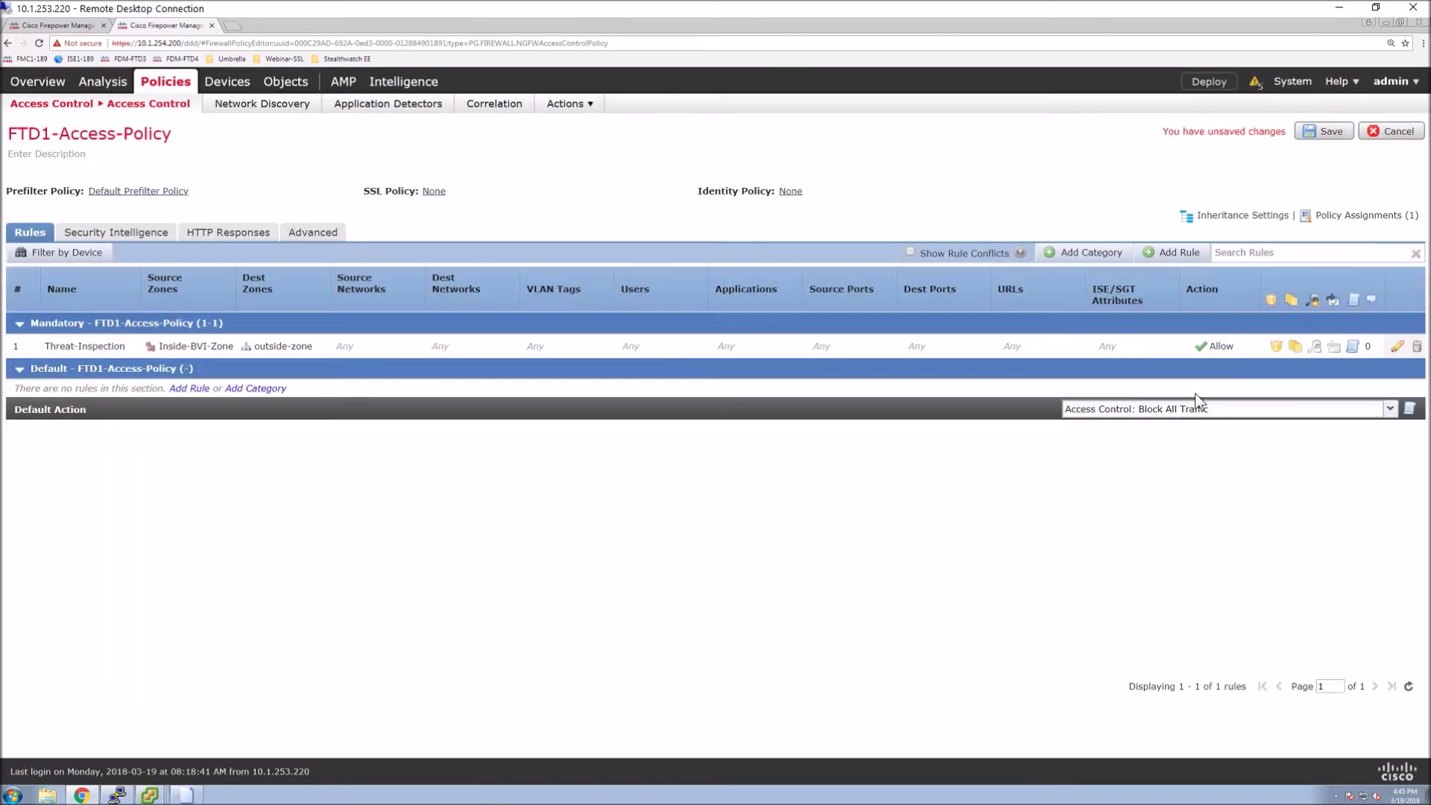
{"action": "left_click", "coordinate": [1166, 257]}
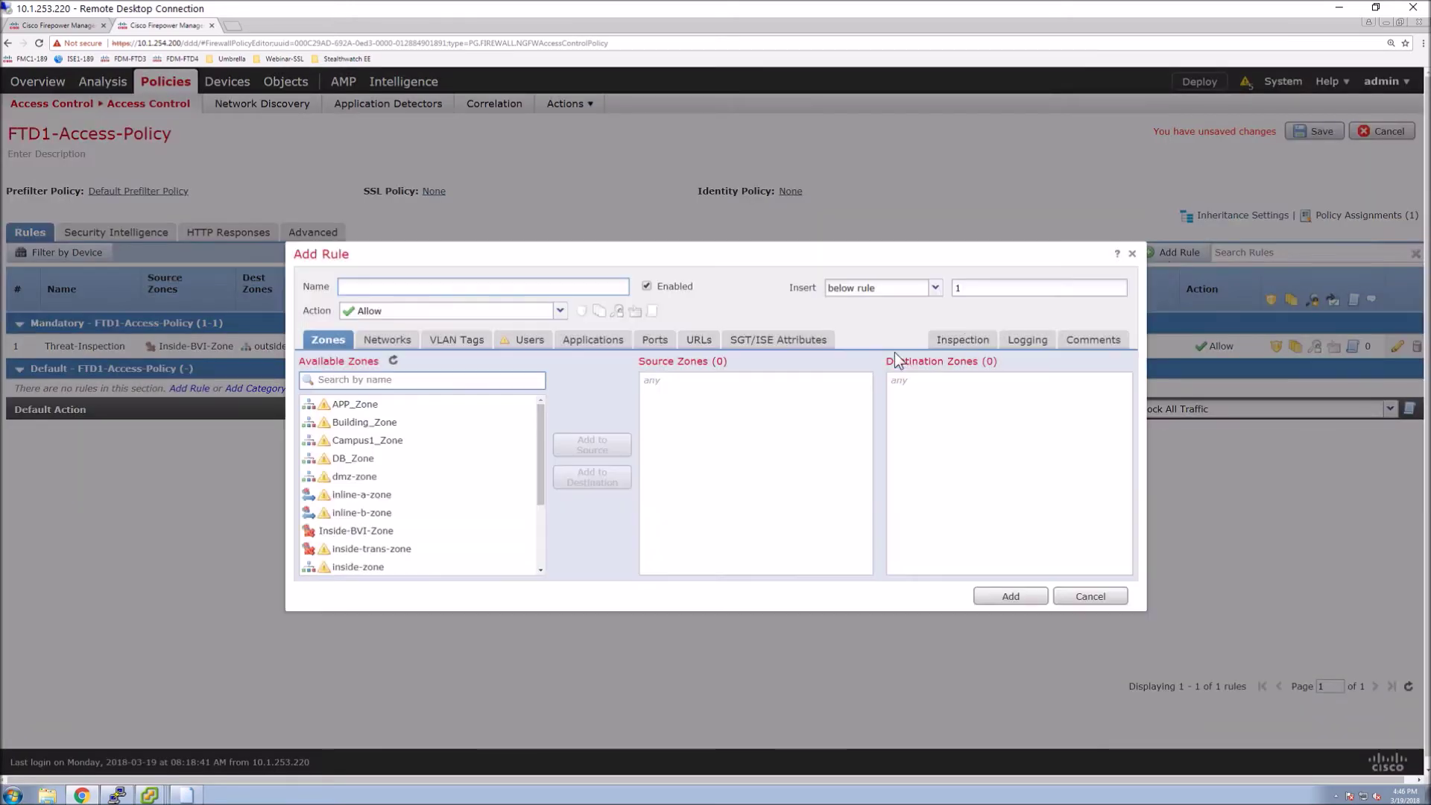
Set Inside-BVI-Zone as source and destination zone, with intrusion policy FMC101-IPS and File-Policy
{"action": "left_click", "coordinate": [373, 532]}
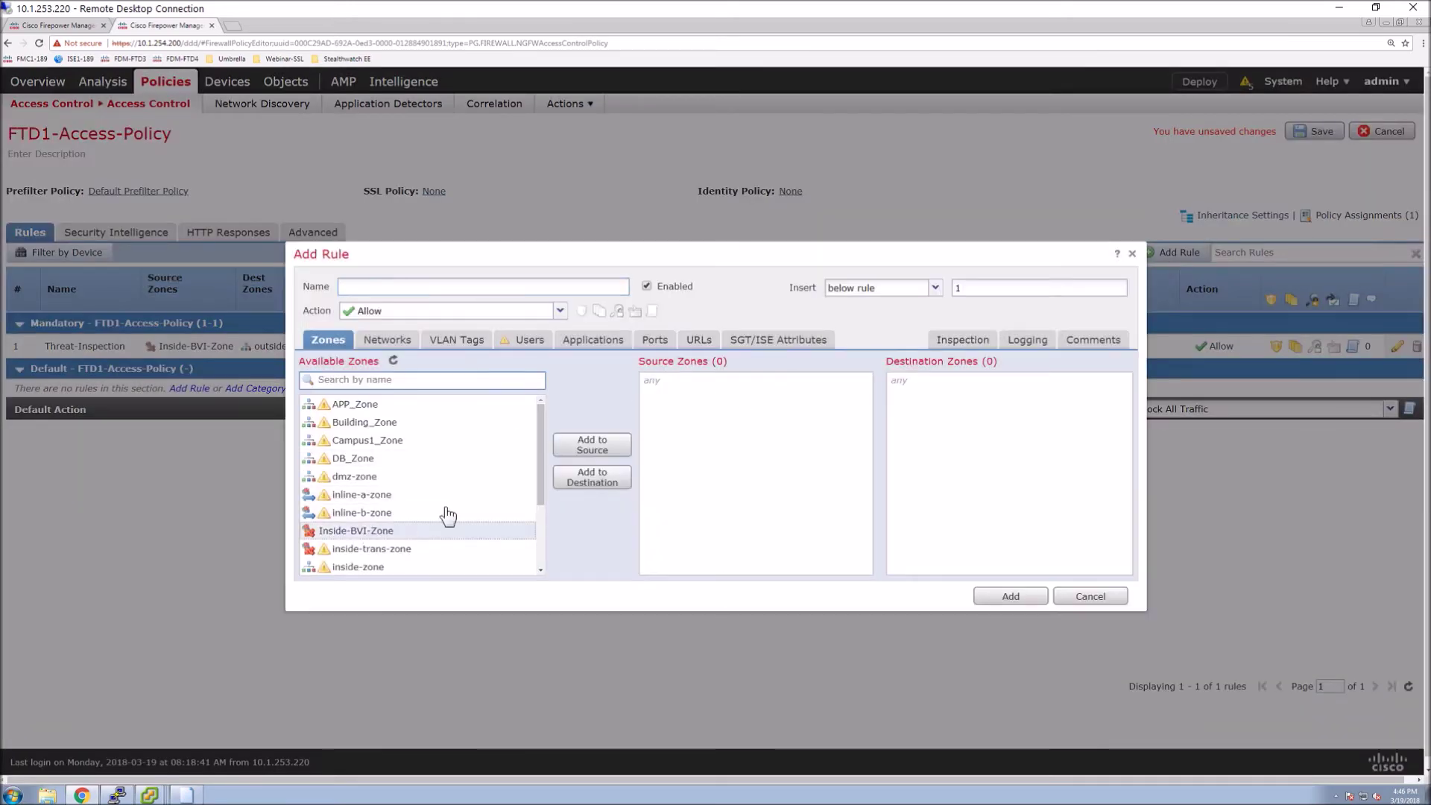
{"action": "left_click", "coordinate": [585, 450]}
{"action": "left_click", "coordinate": [594, 478]}
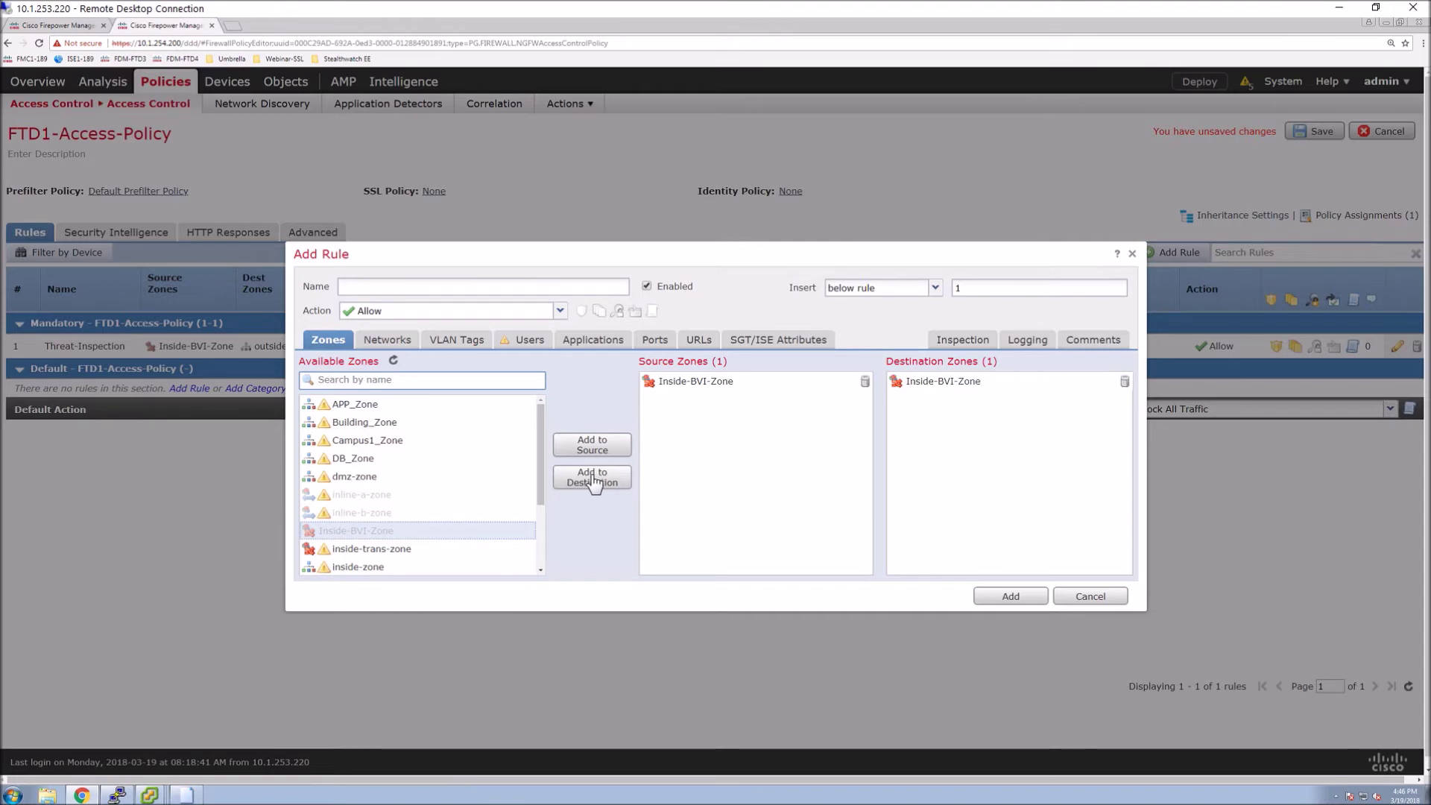
{"action": "left_click", "coordinate": [388, 341]}
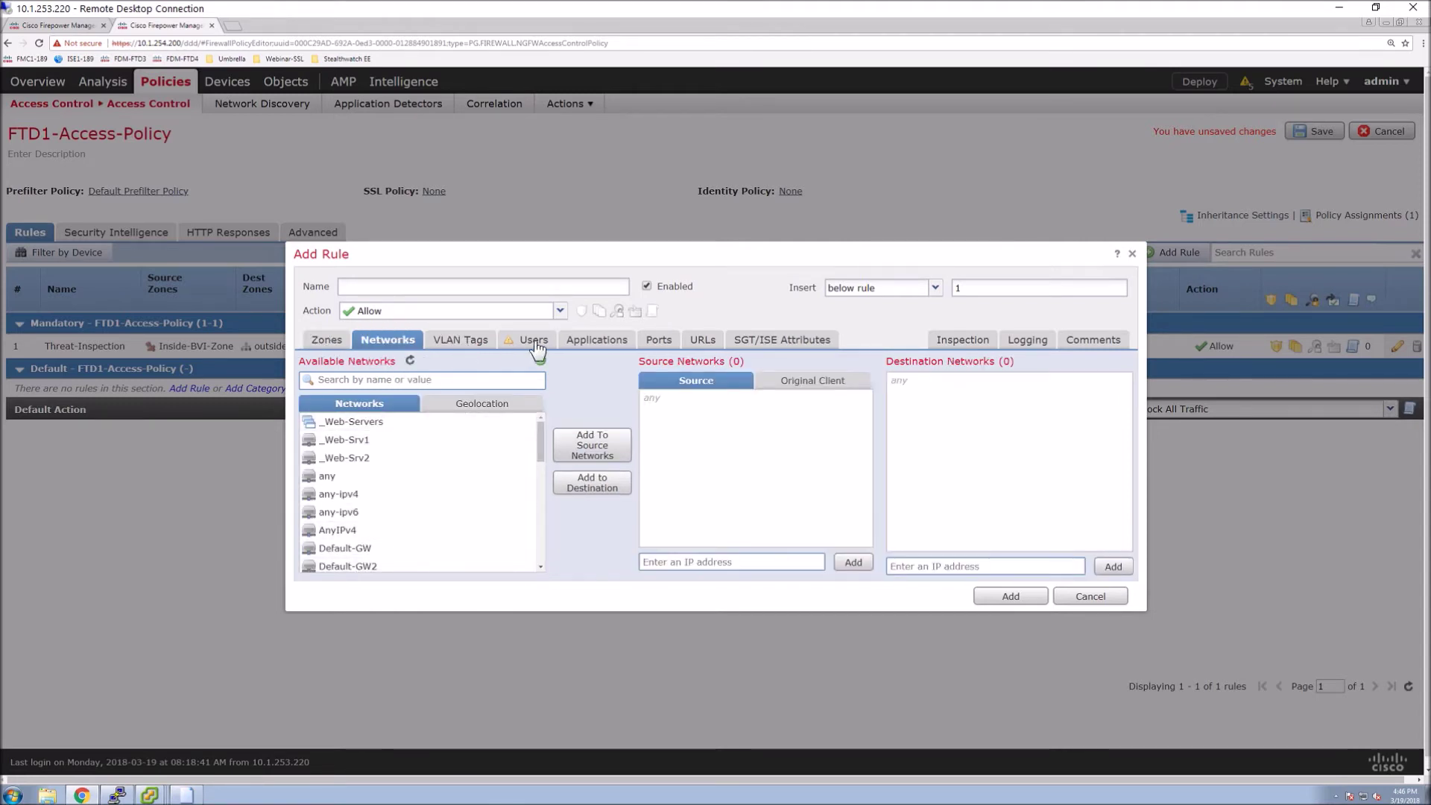
{"action": "left_click", "coordinate": [952, 341]}
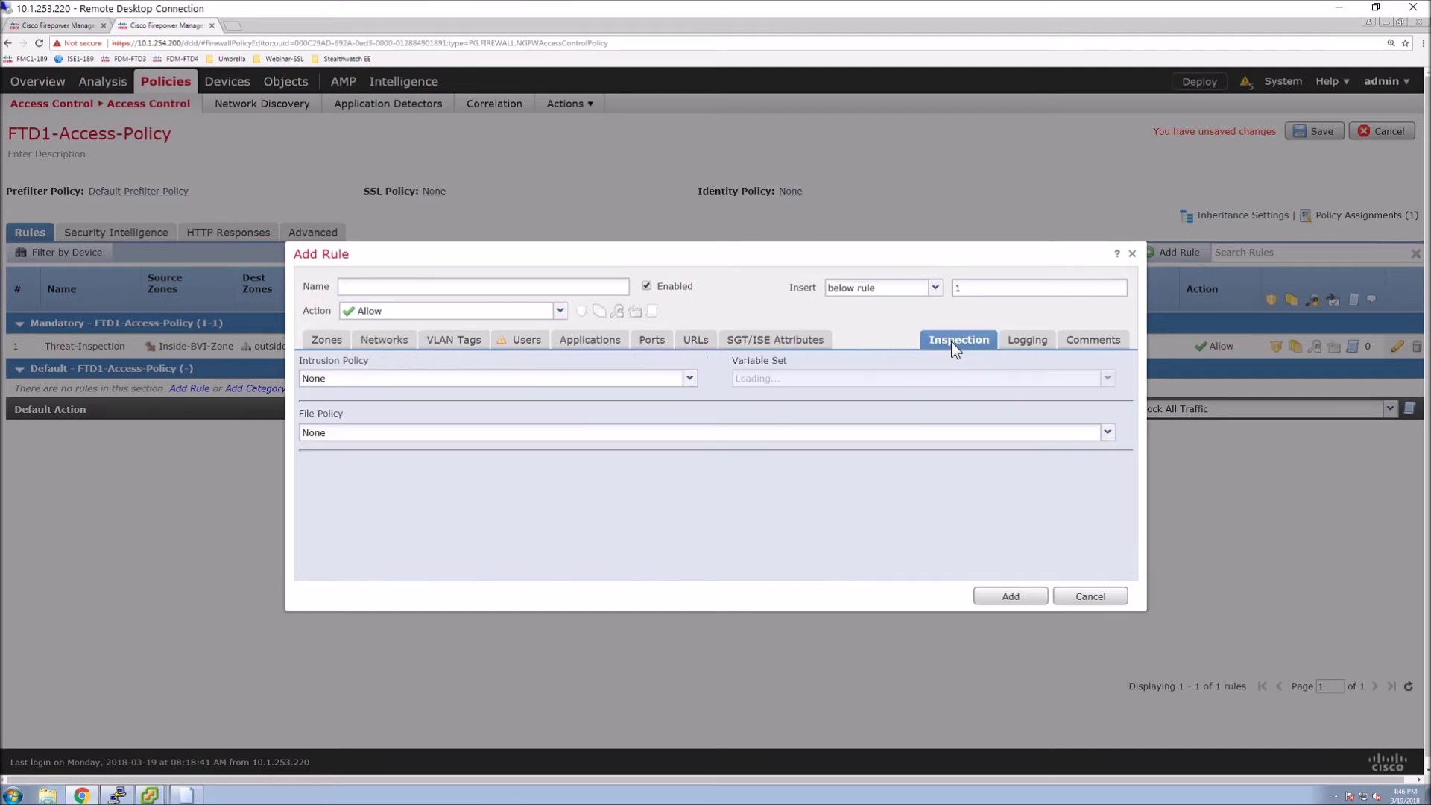
{"action": "left_click", "coordinate": [639, 380]}
{"action": "left_click", "coordinate": [335, 503]}
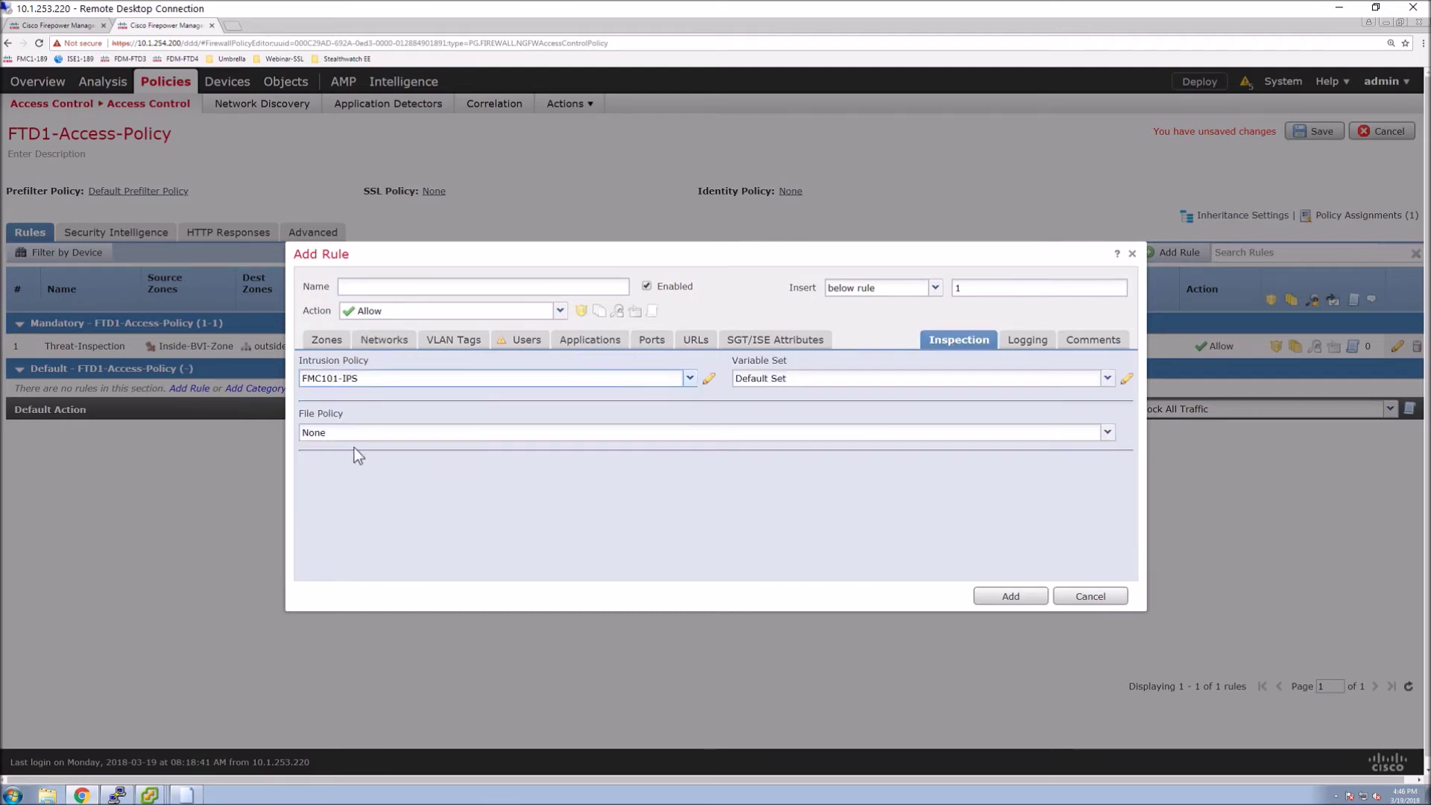
{"action": "left_click", "coordinate": [359, 448]}
{"action": "left_click", "coordinate": [335, 484]}
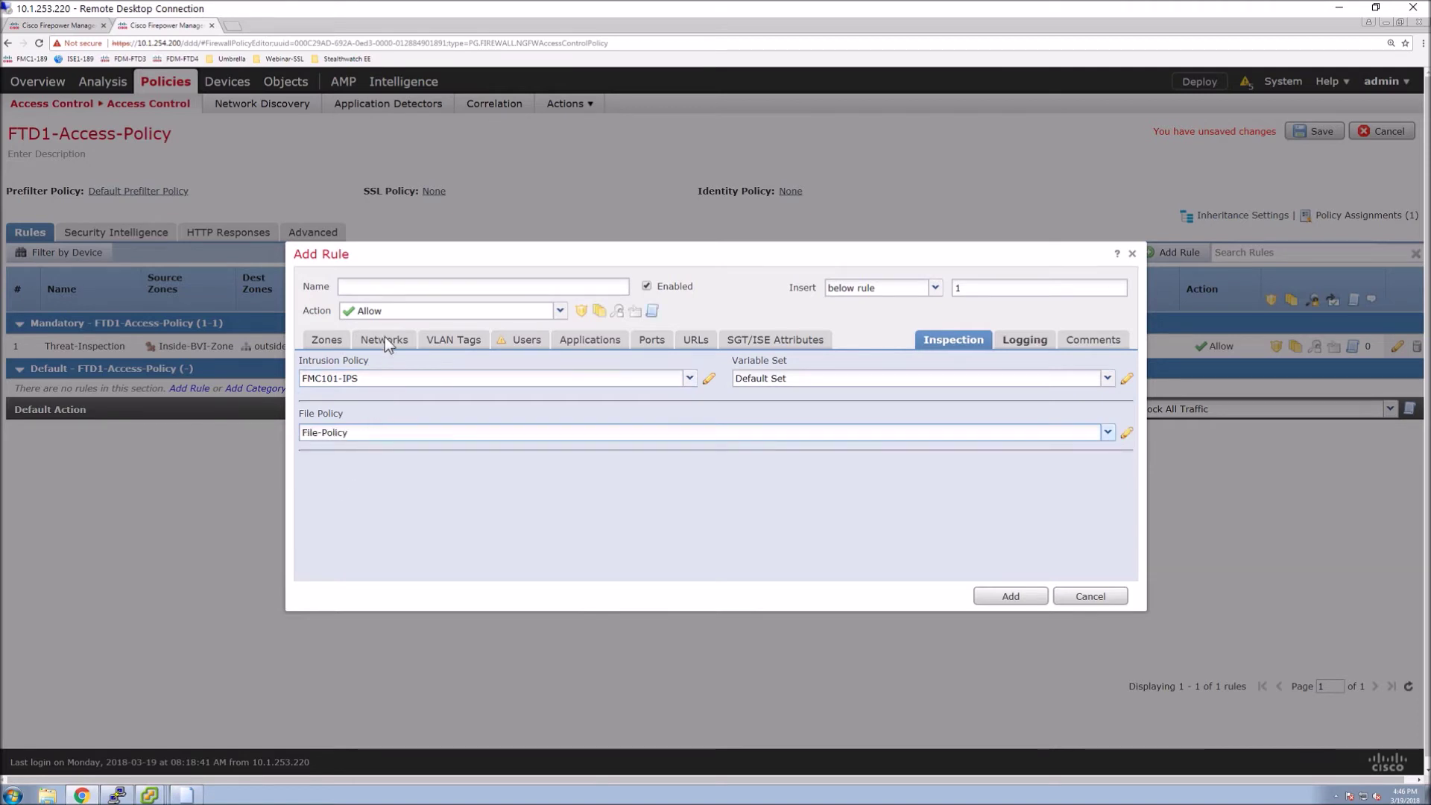
Name the rule All-Switched-Allow, log at end of connection, and add it to the policy
{"action": "left_click", "coordinate": [384, 290]}
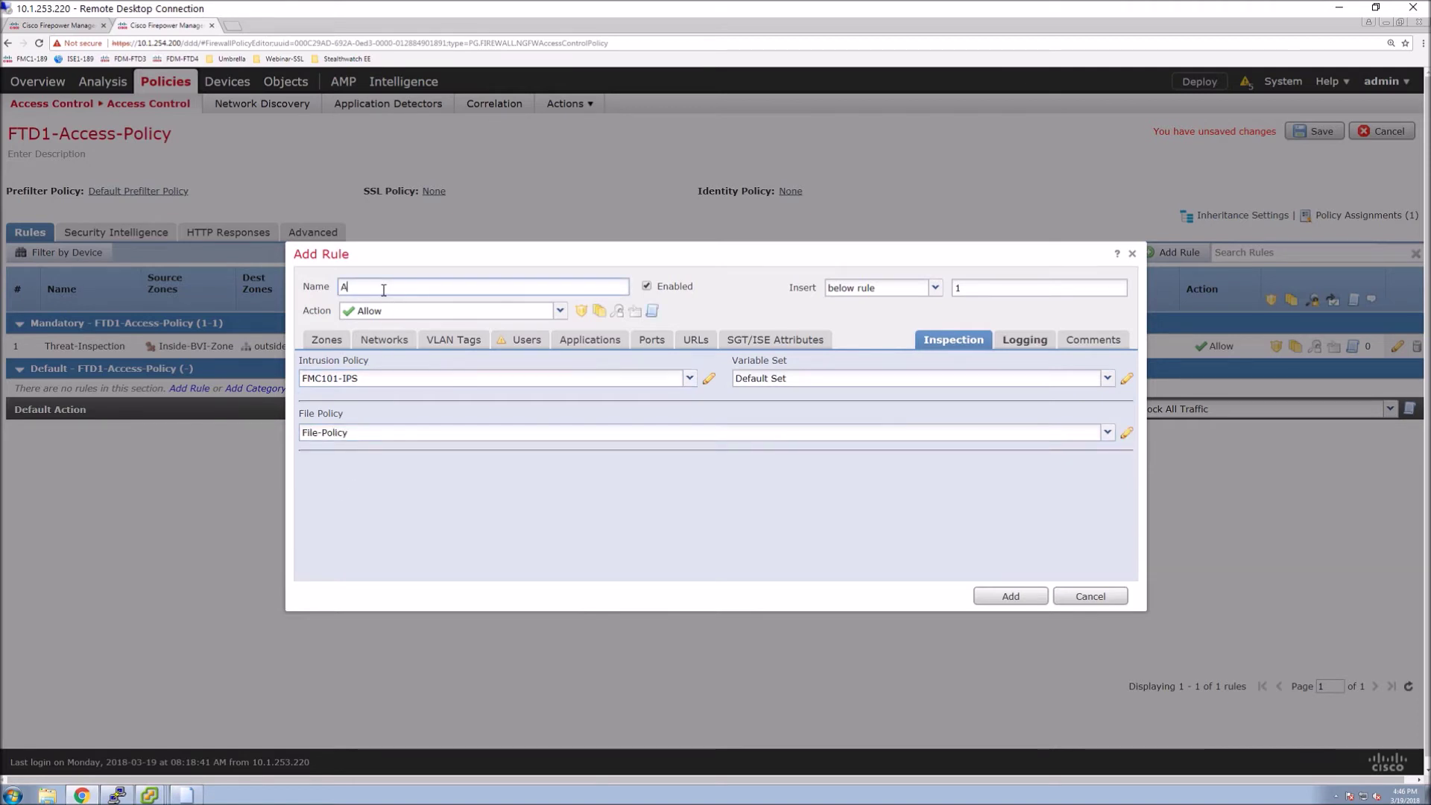
{"action": "type", "text": "All-Switched-Allow"}
{"action": "left_click", "coordinate": [1010, 345]}
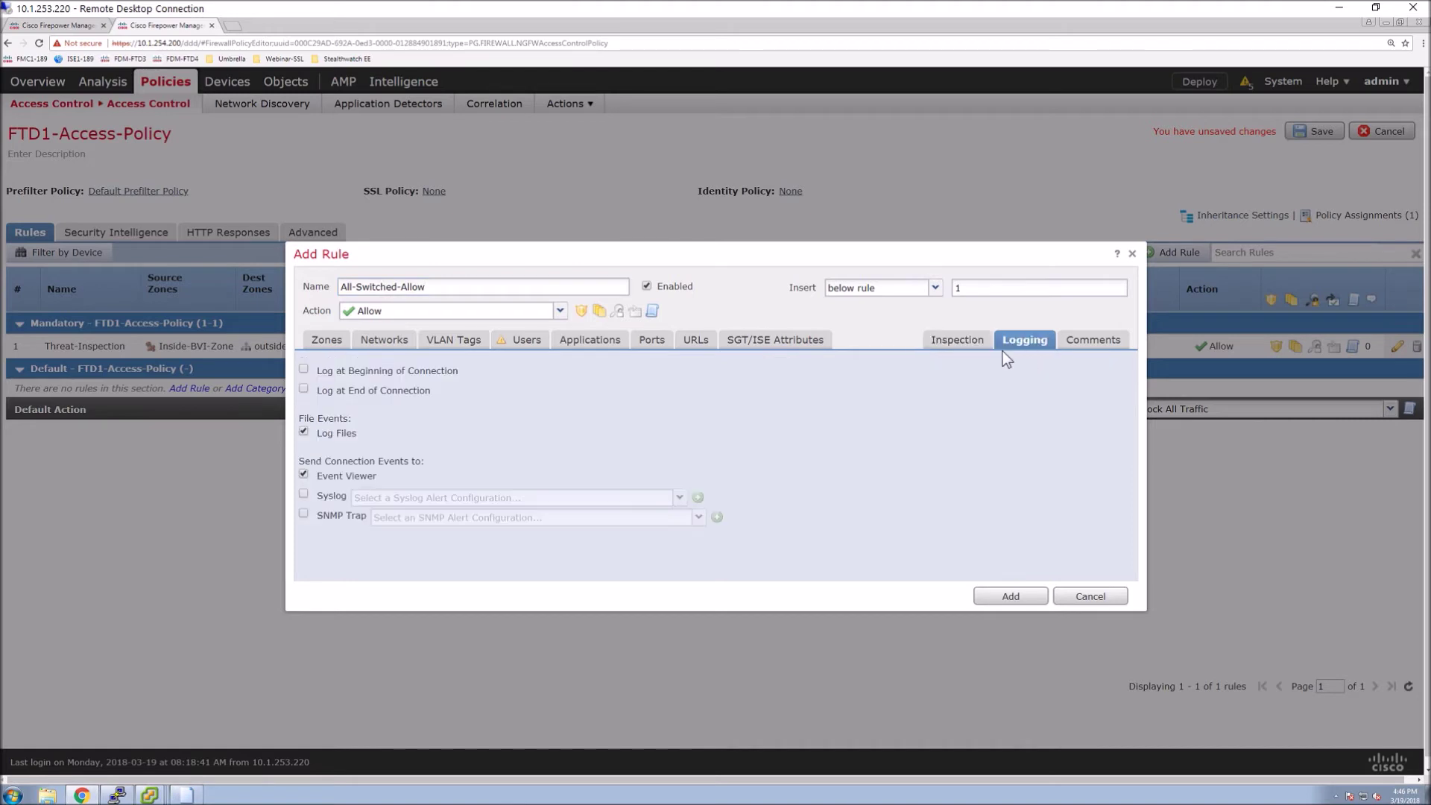
{"action": "left_click", "coordinate": [360, 392]}
{"action": "left_click", "coordinate": [999, 596]}
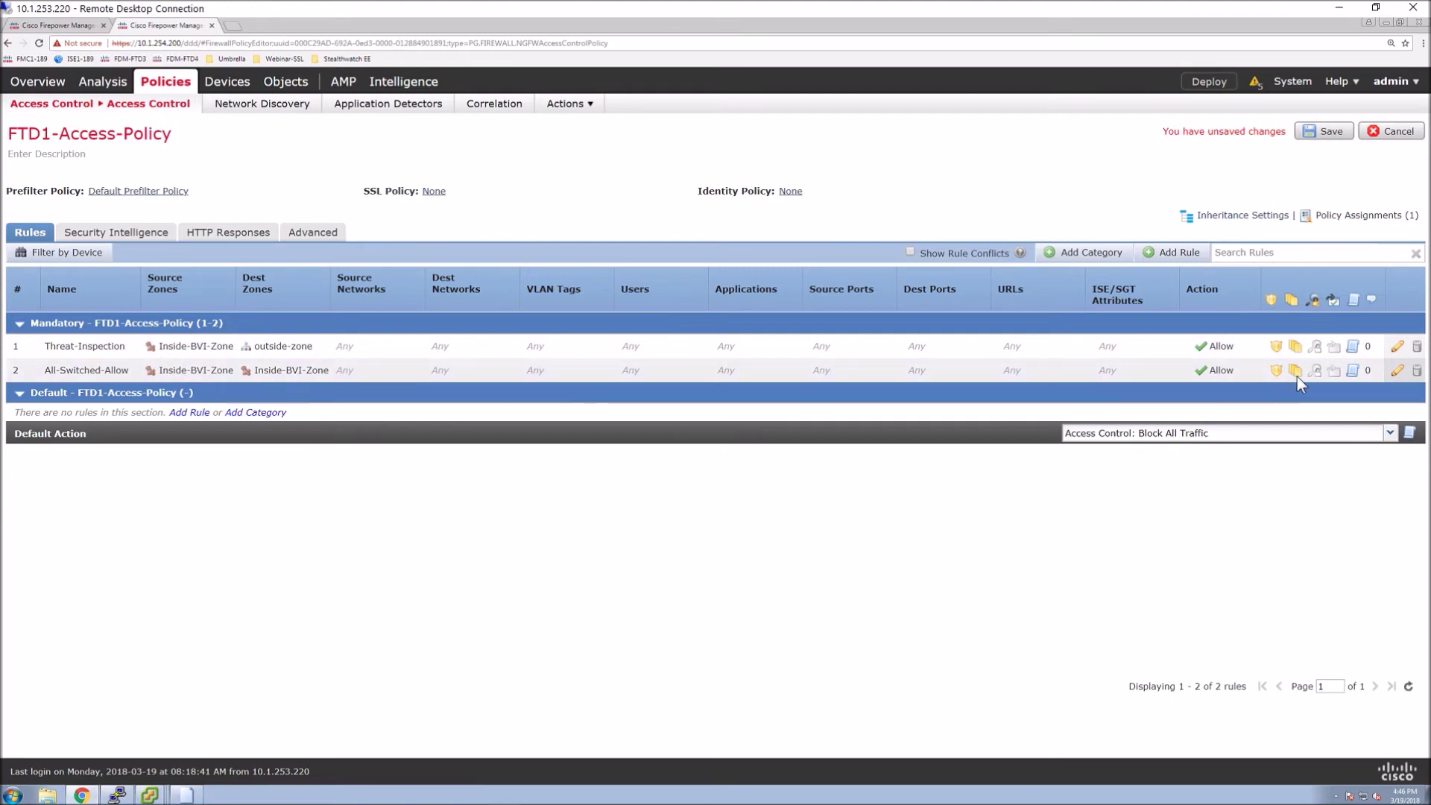
Save FTD1-Access-Policy and deploy the pending policies to FTD1.cisco.lab
{"action": "left_click", "coordinate": [1318, 132]}
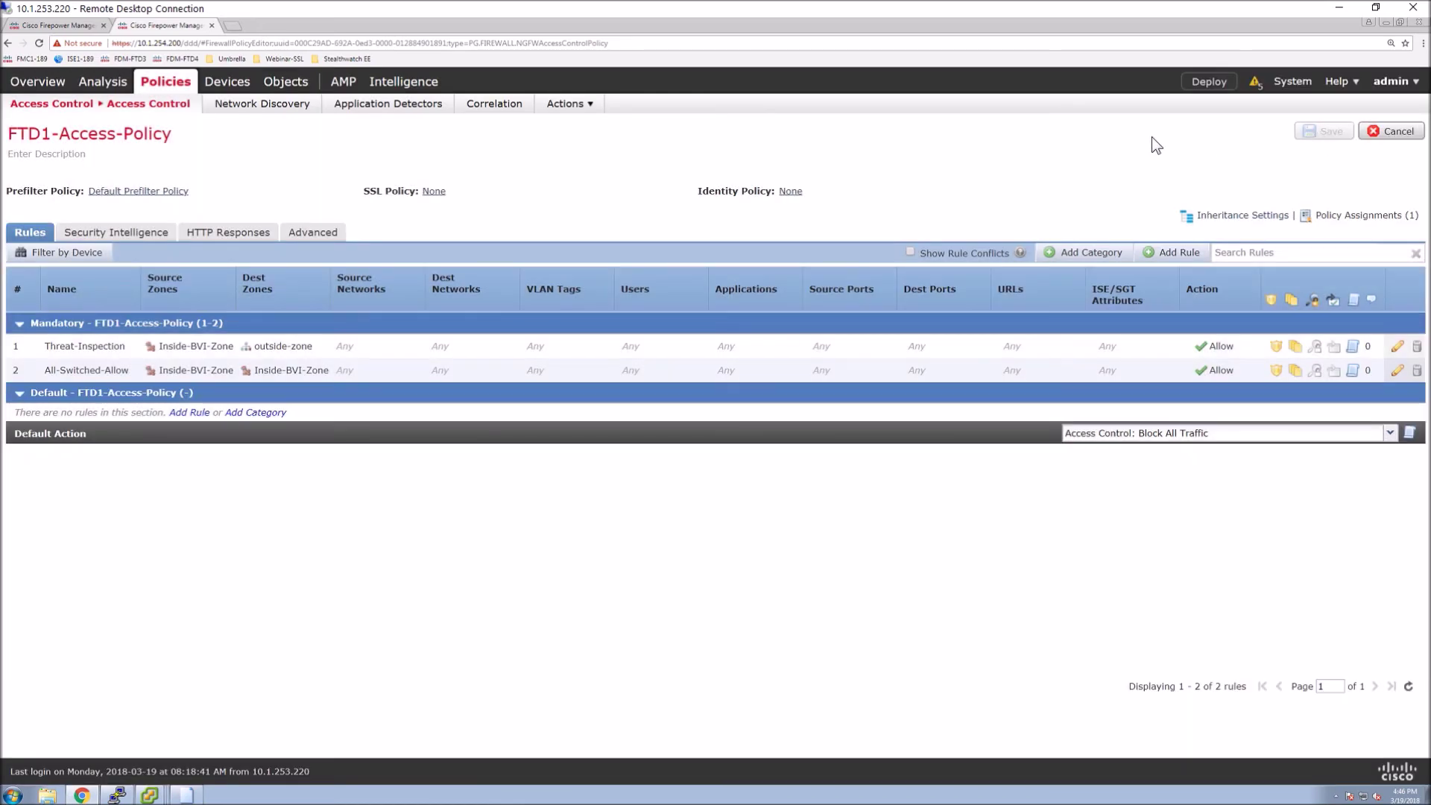
{"action": "left_click", "coordinate": [1209, 82]}
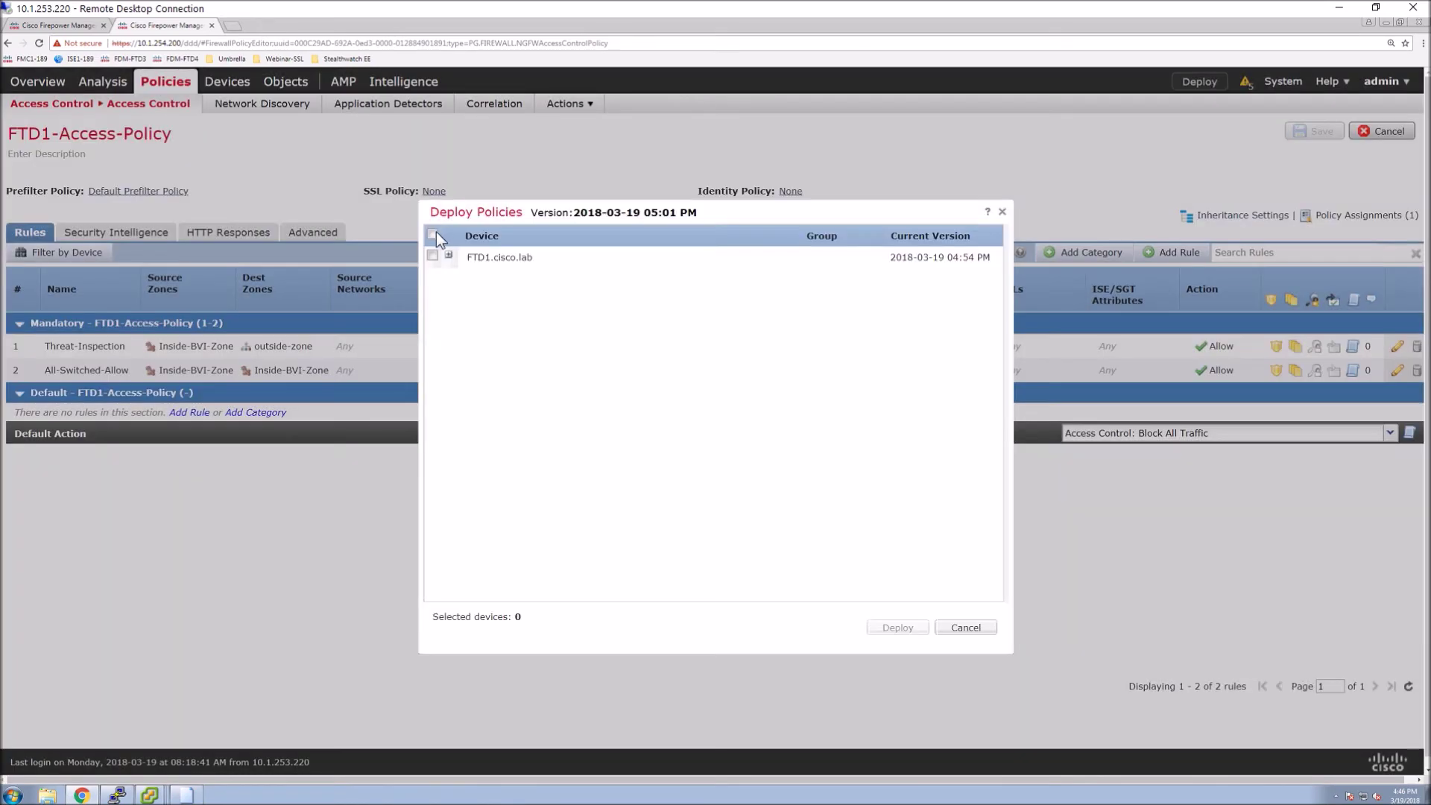
{"action": "left_click", "coordinate": [432, 233]}
{"action": "left_click", "coordinate": [449, 255]}
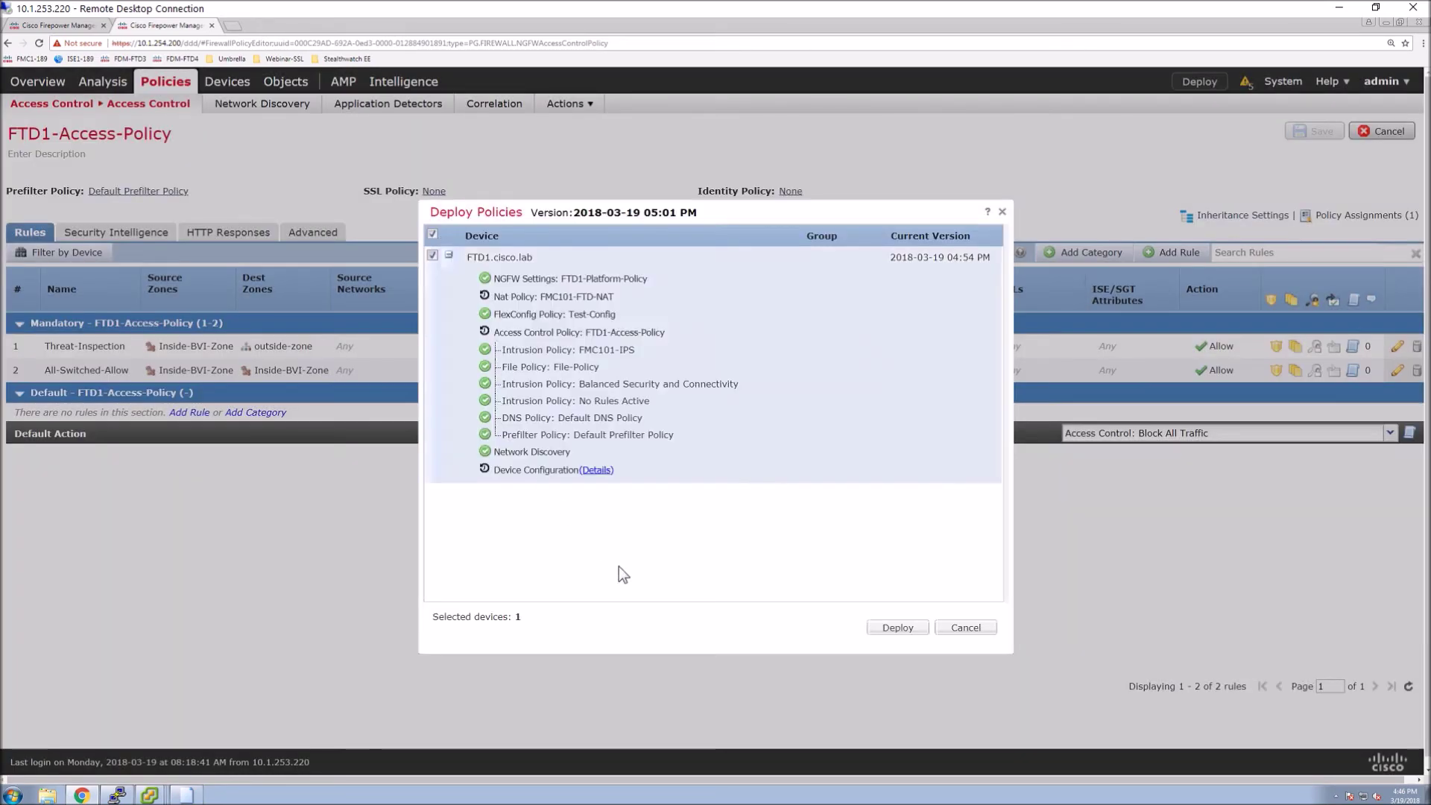
{"action": "left_click", "coordinate": [891, 630]}
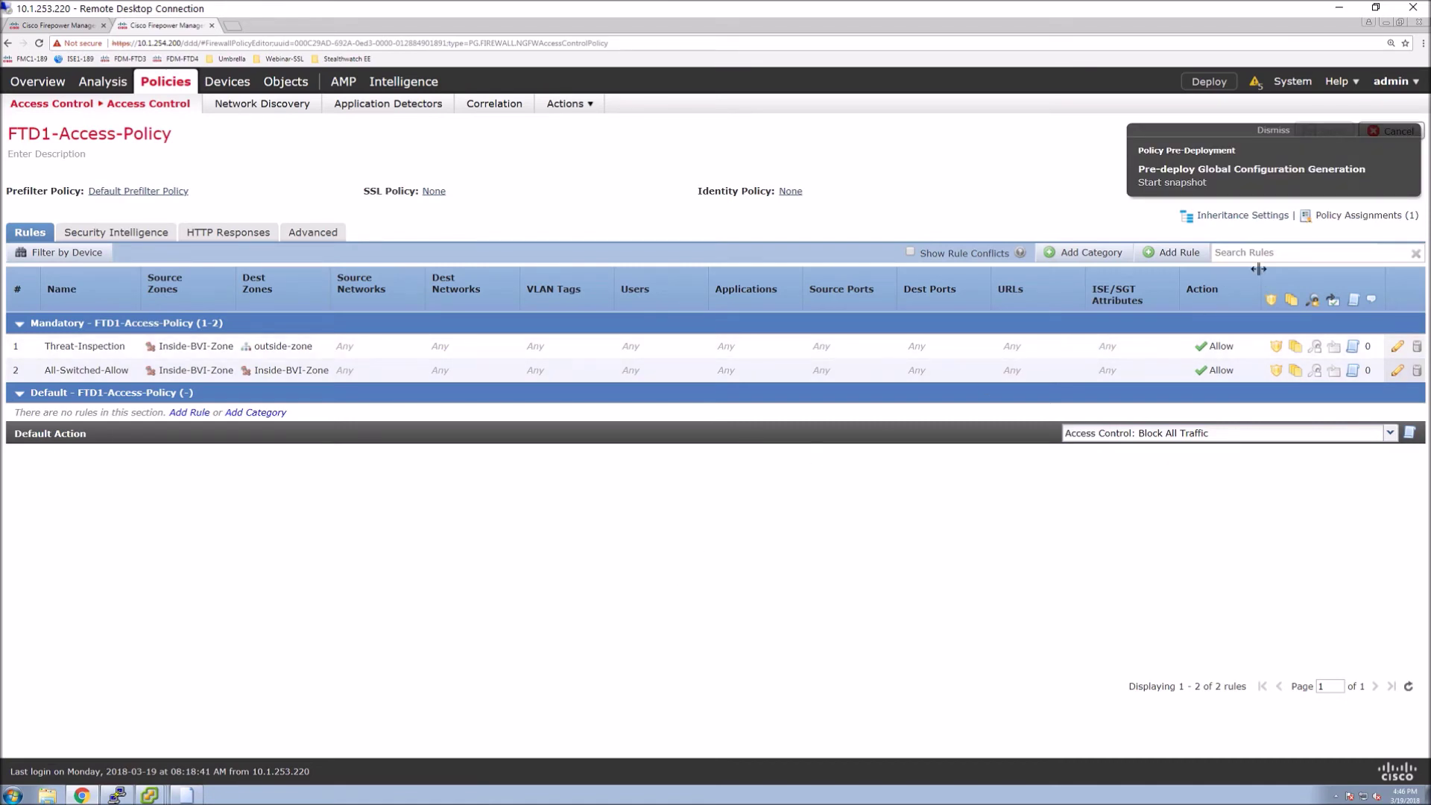
{"action": "left_click", "coordinate": [149, 794]}
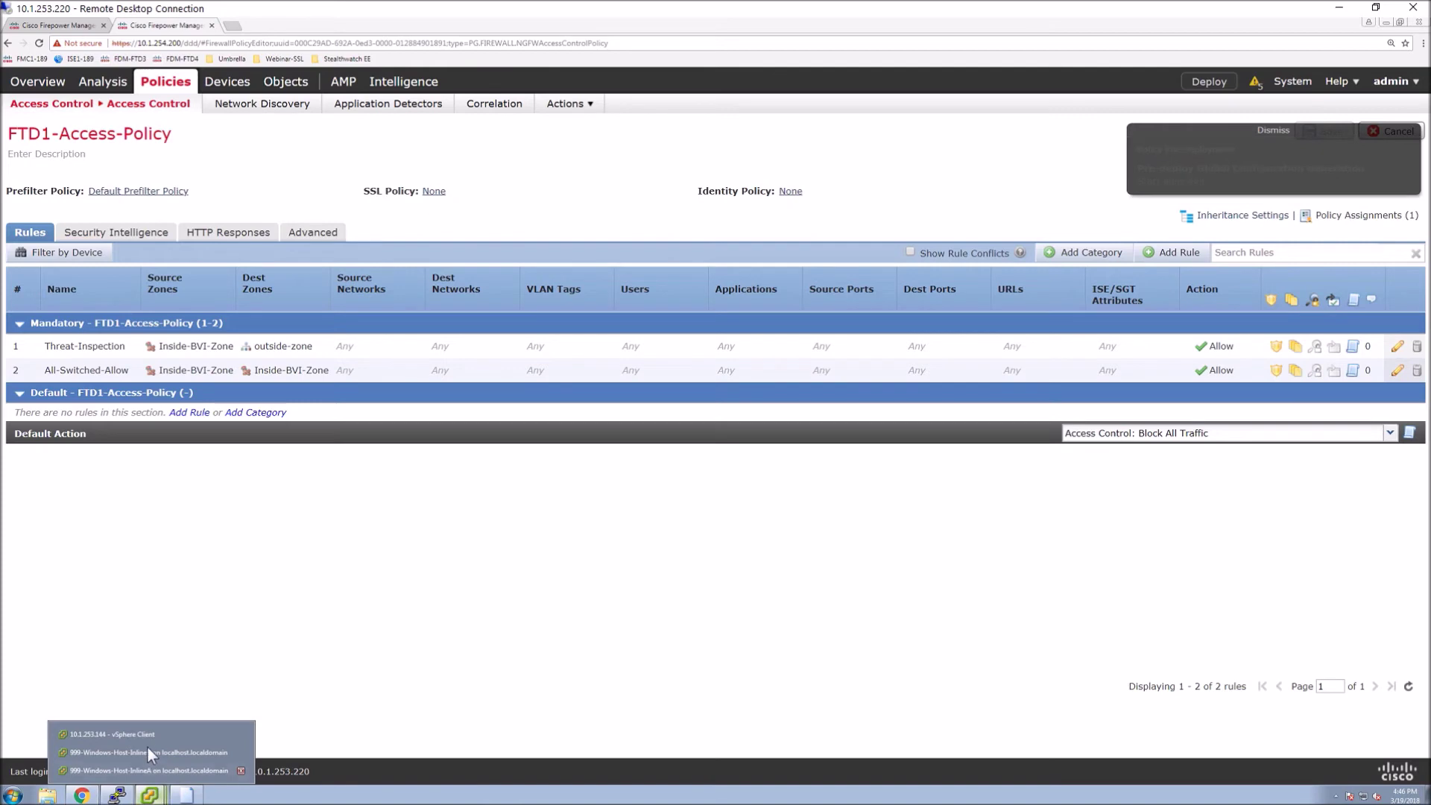
Open the InlineB and InlineA consoles, stop InlineA's ping, and ping 10.1.253.1 from InlineA
{"action": "left_click", "coordinate": [150, 755]}
{"action": "left_click", "coordinate": [149, 795]}
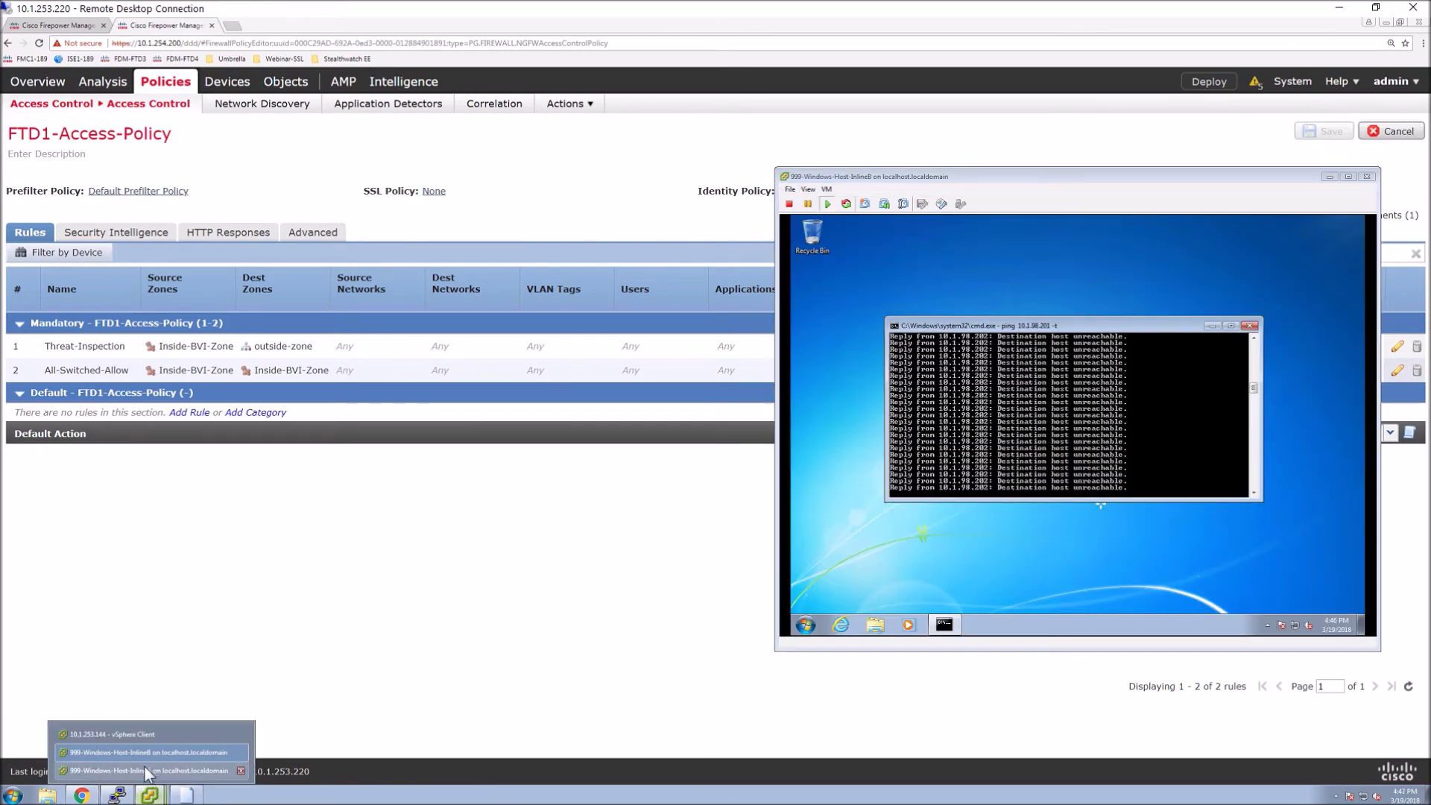
{"action": "left_click", "coordinate": [157, 770]}
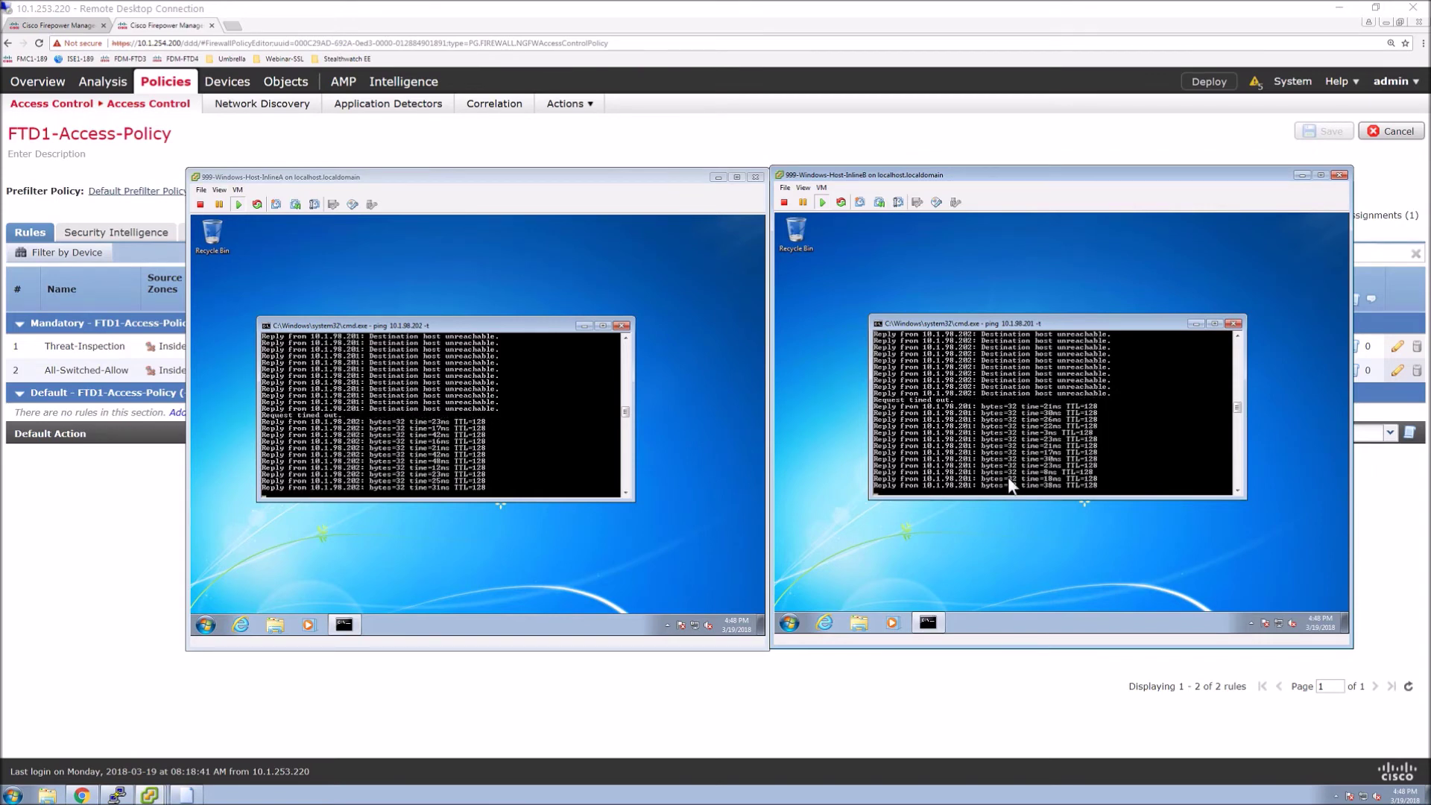
{"action": "left_click", "coordinate": [516, 474]}
{"action": "key", "text": "ctrl+c"}
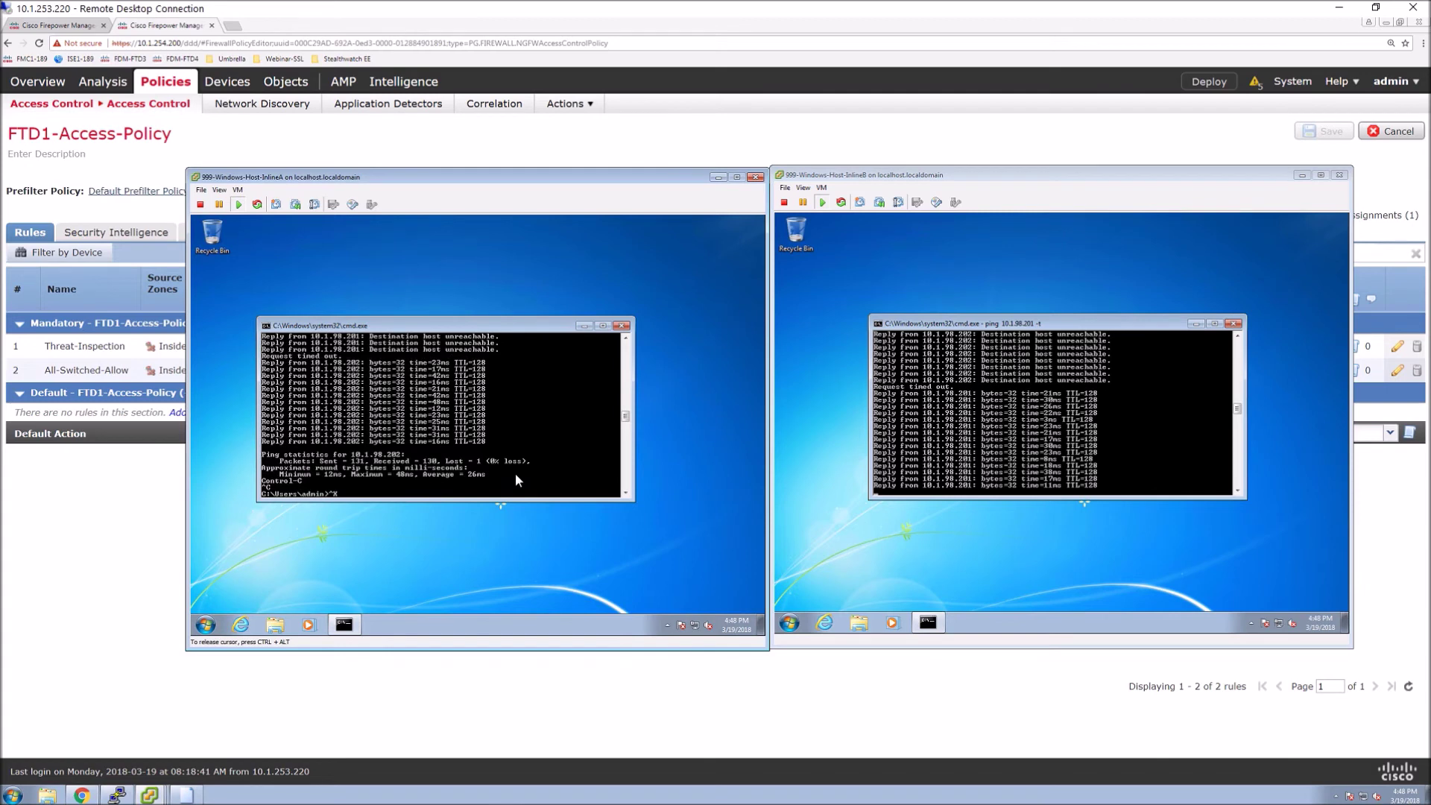
{"action": "type", "text": "pi"}
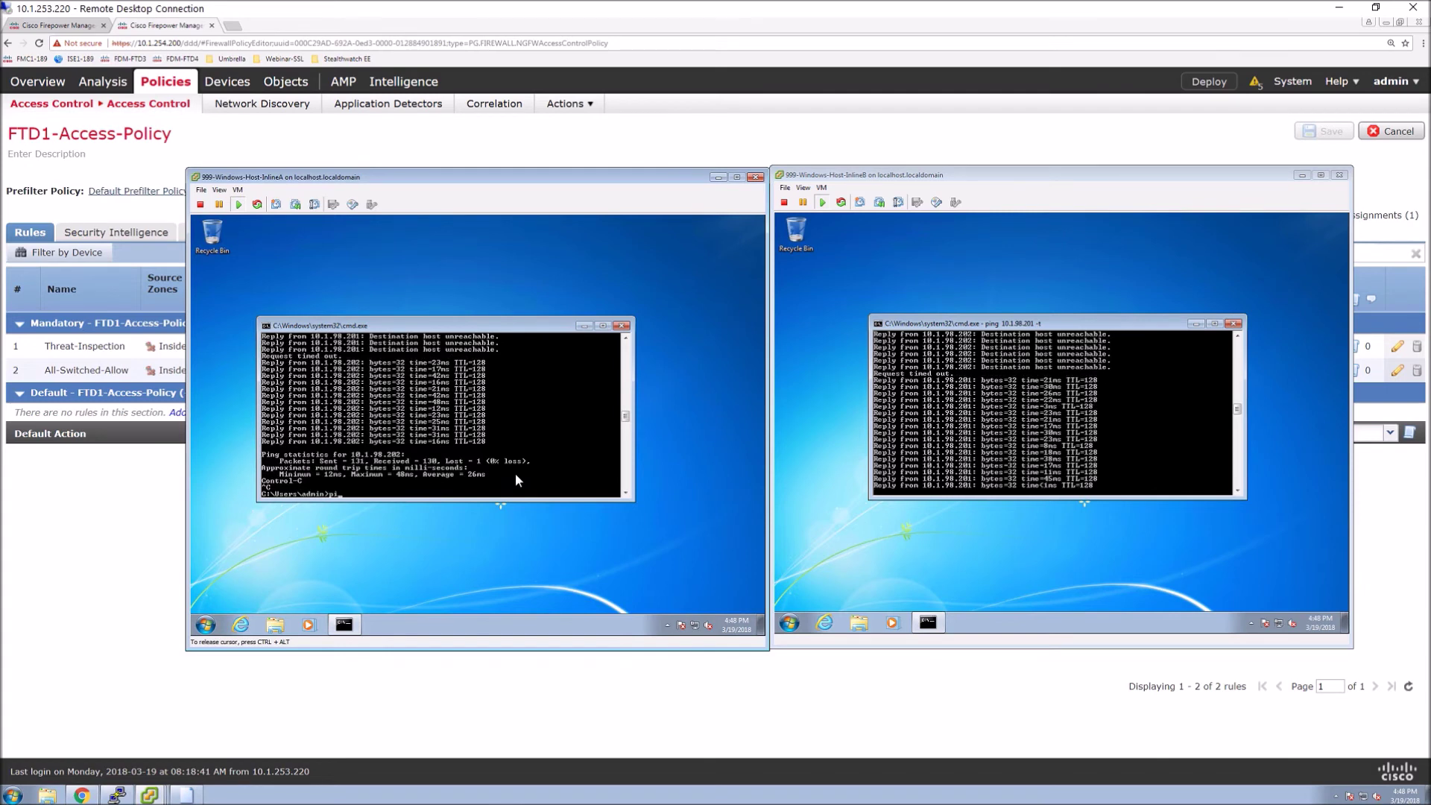
{"action": "type", "text": "ng 10.1.2"}
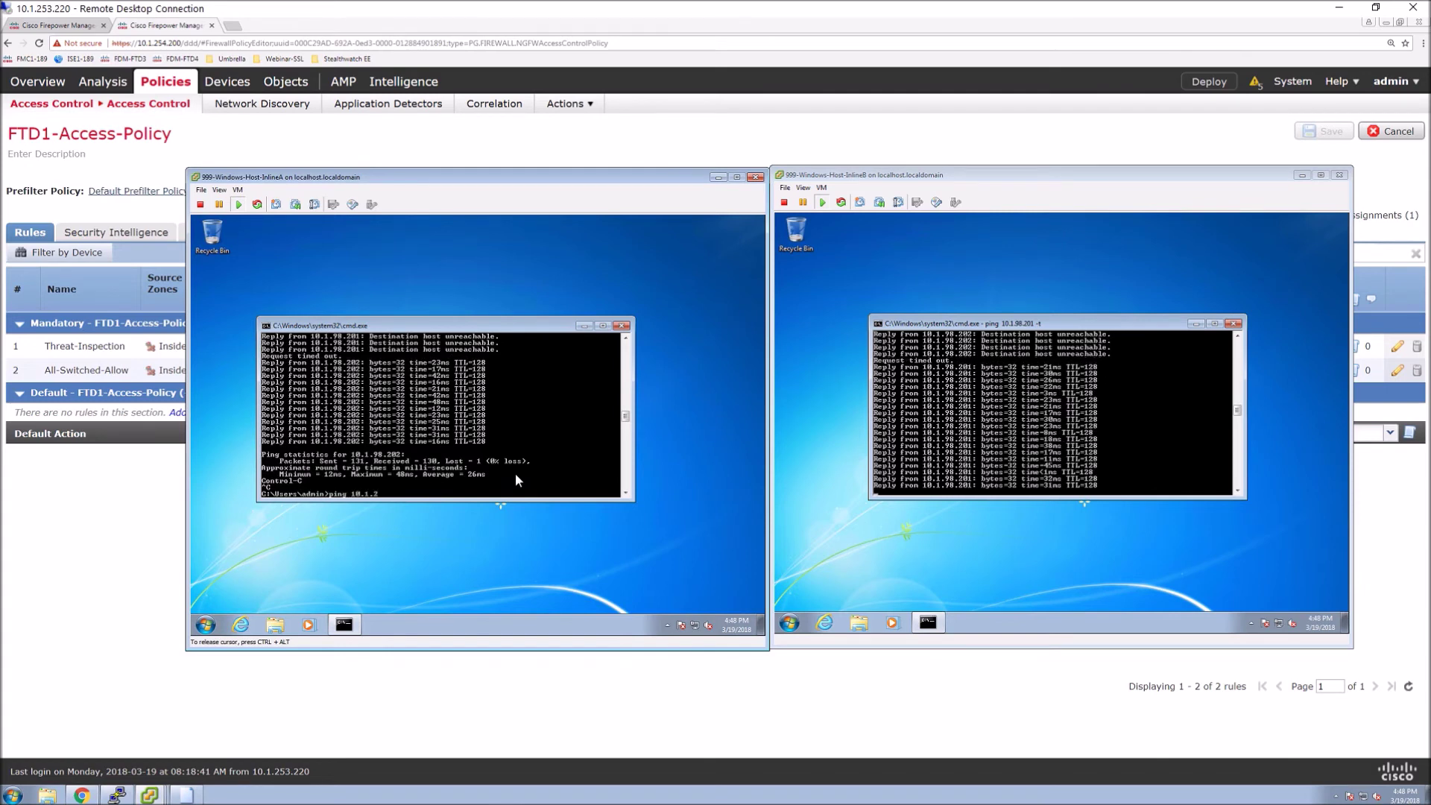
{"action": "type", "text": "53.1"}
{"action": "key", "text": "Return"}
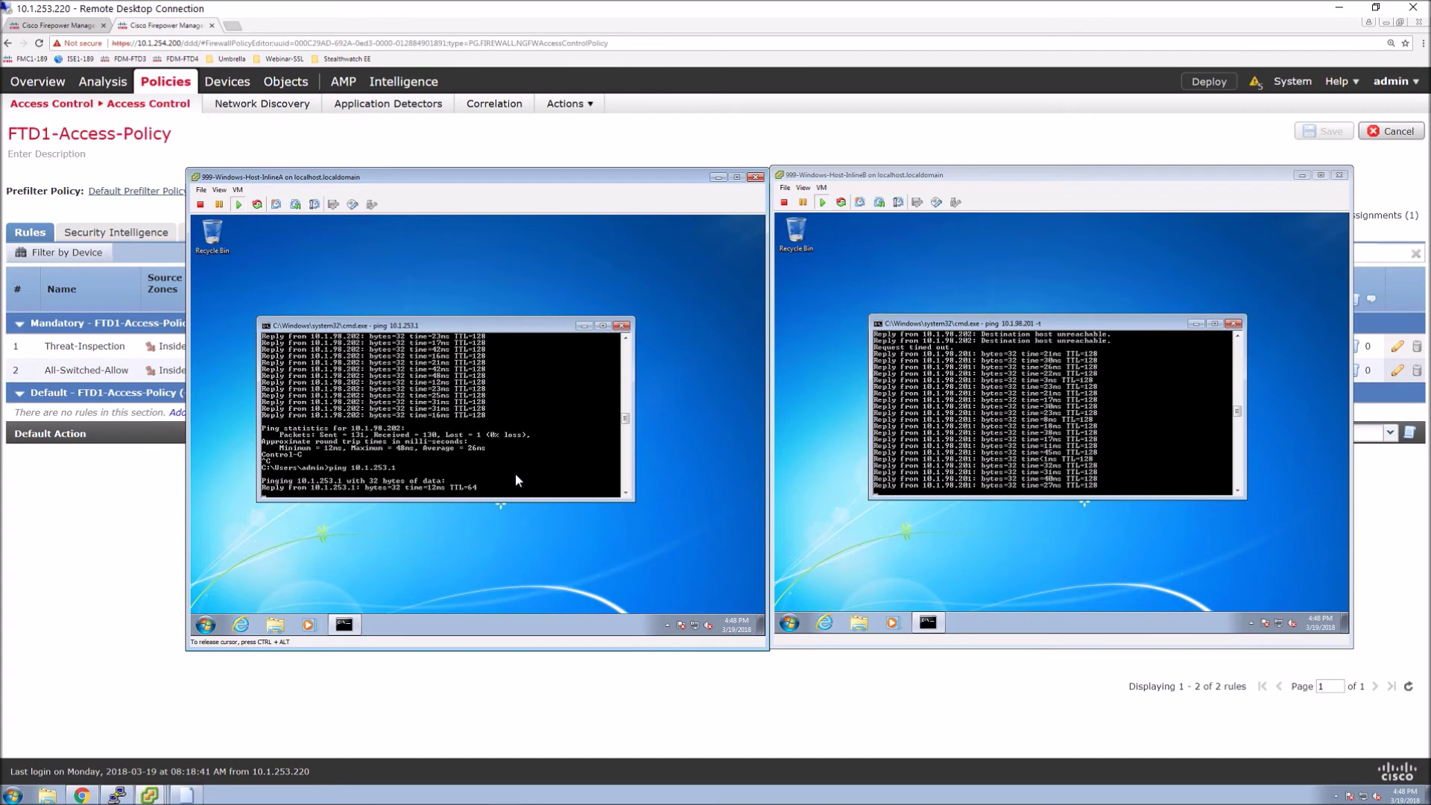
Ping 10.1.253.1 from InlineB, then launch the web browser on both hosts
{"action": "left_click", "coordinate": [1115, 452]}
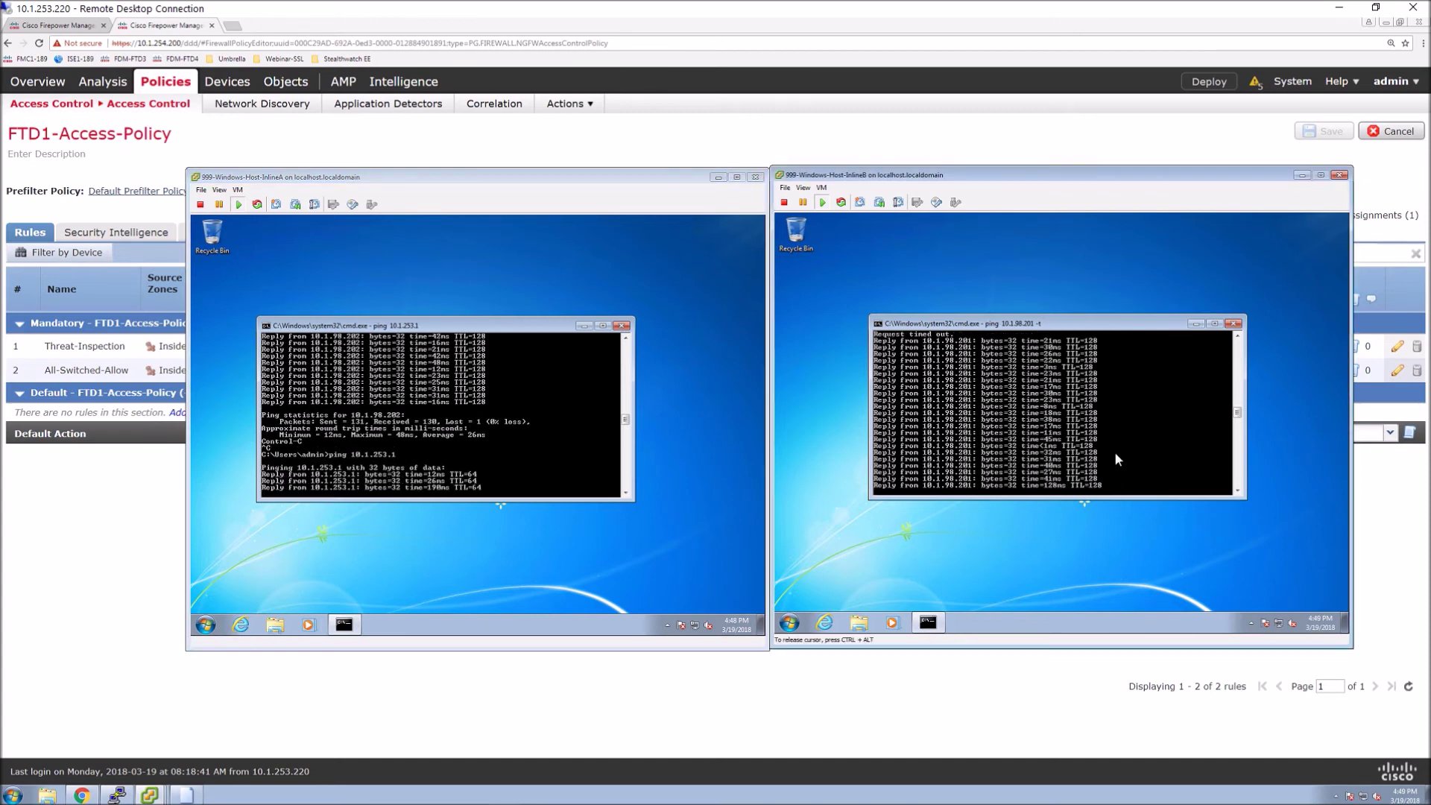
{"action": "key", "text": "ctrl+c"}
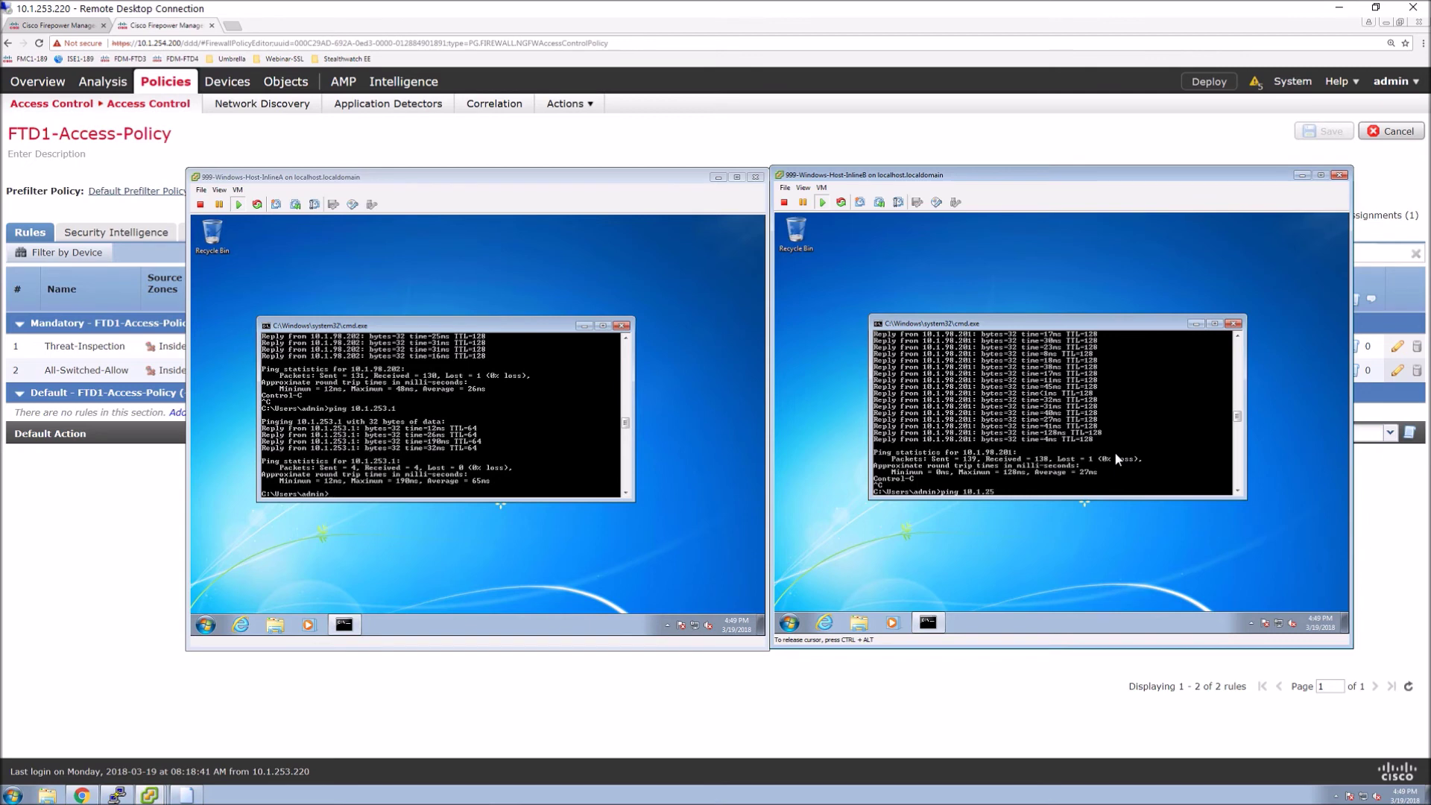
{"action": "key", "text": "Return"}
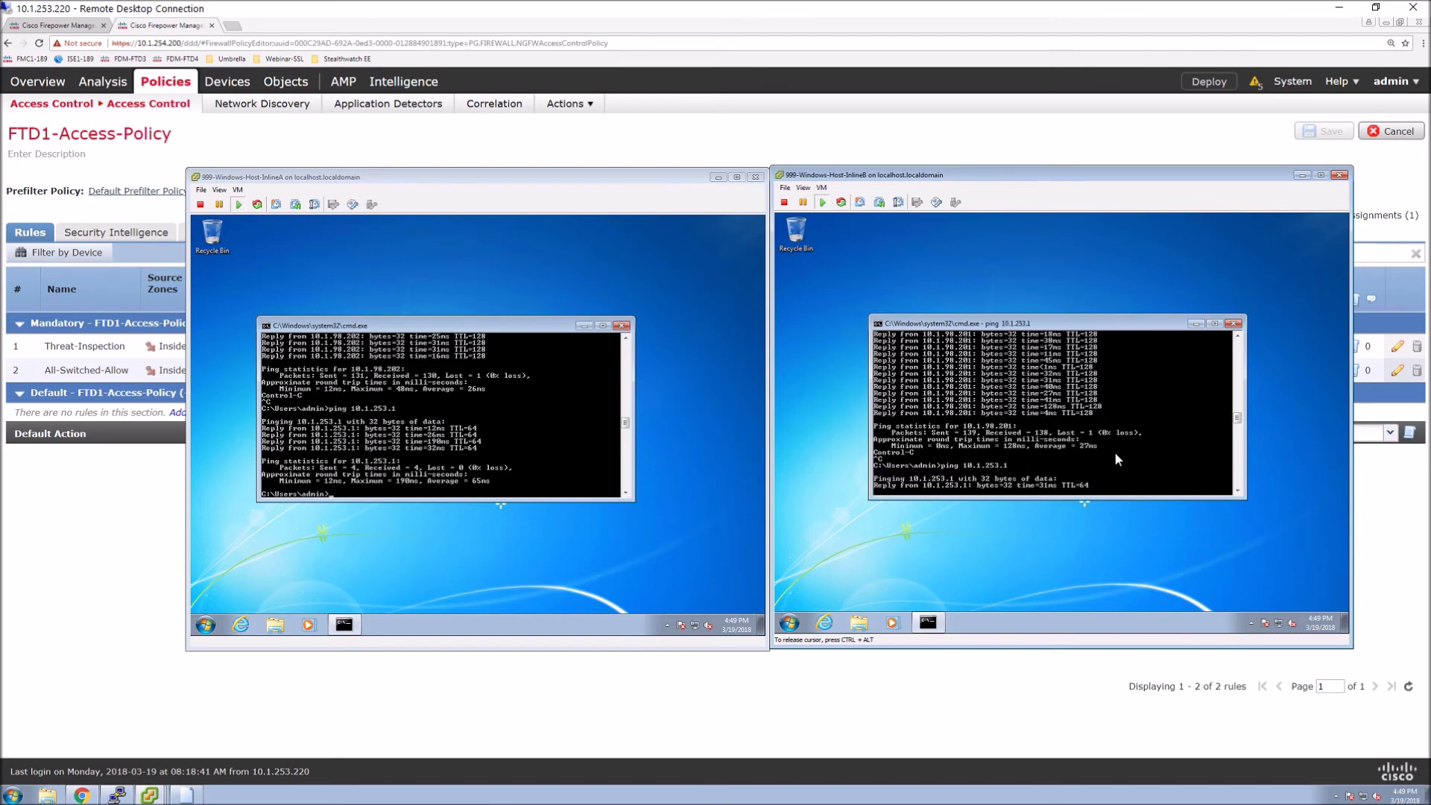
{"action": "key", "text": "ctrl+c"}
{"action": "key", "text": "ctrl+x"}
{"action": "left_click", "coordinate": [825, 623]}
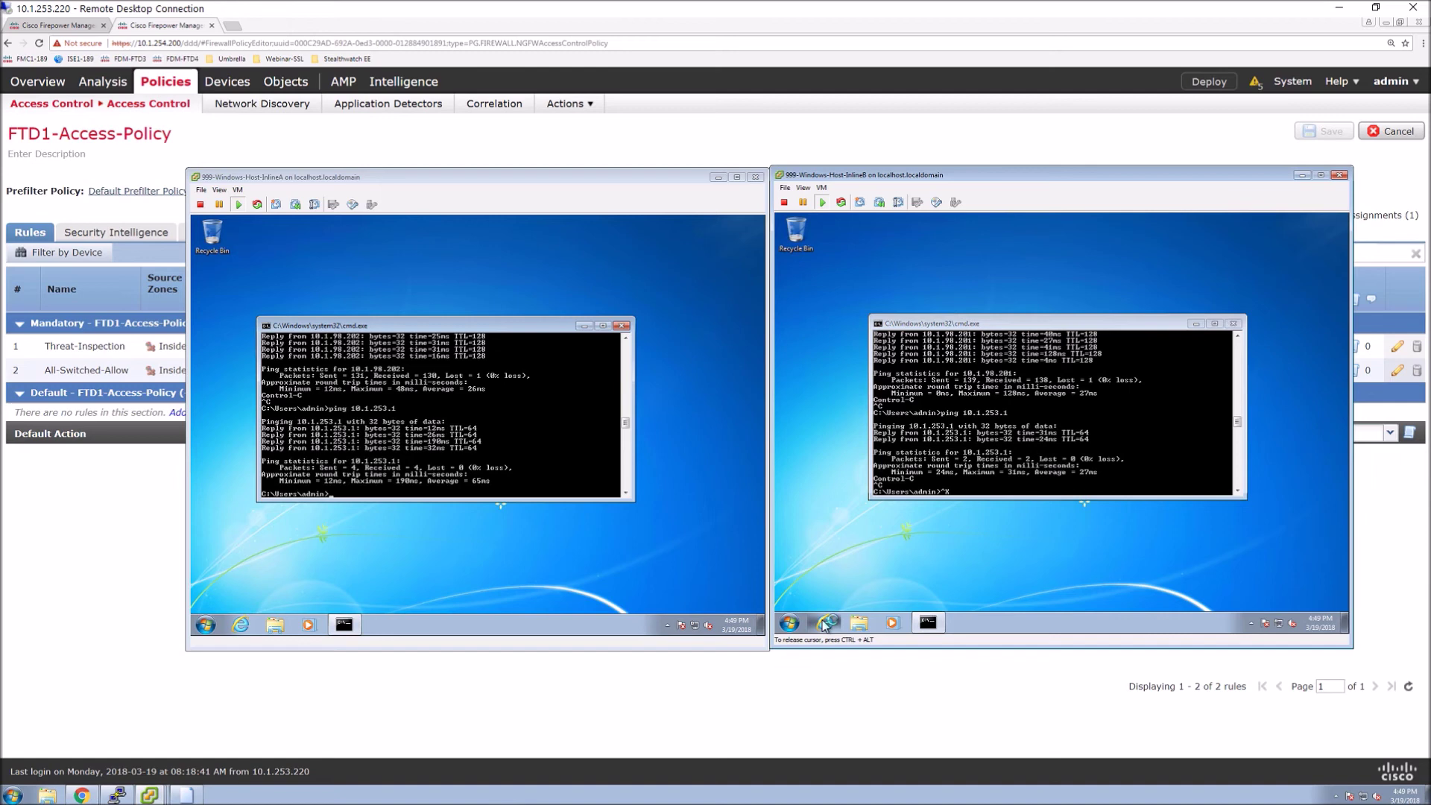
{"action": "left_click", "coordinate": [241, 626]}
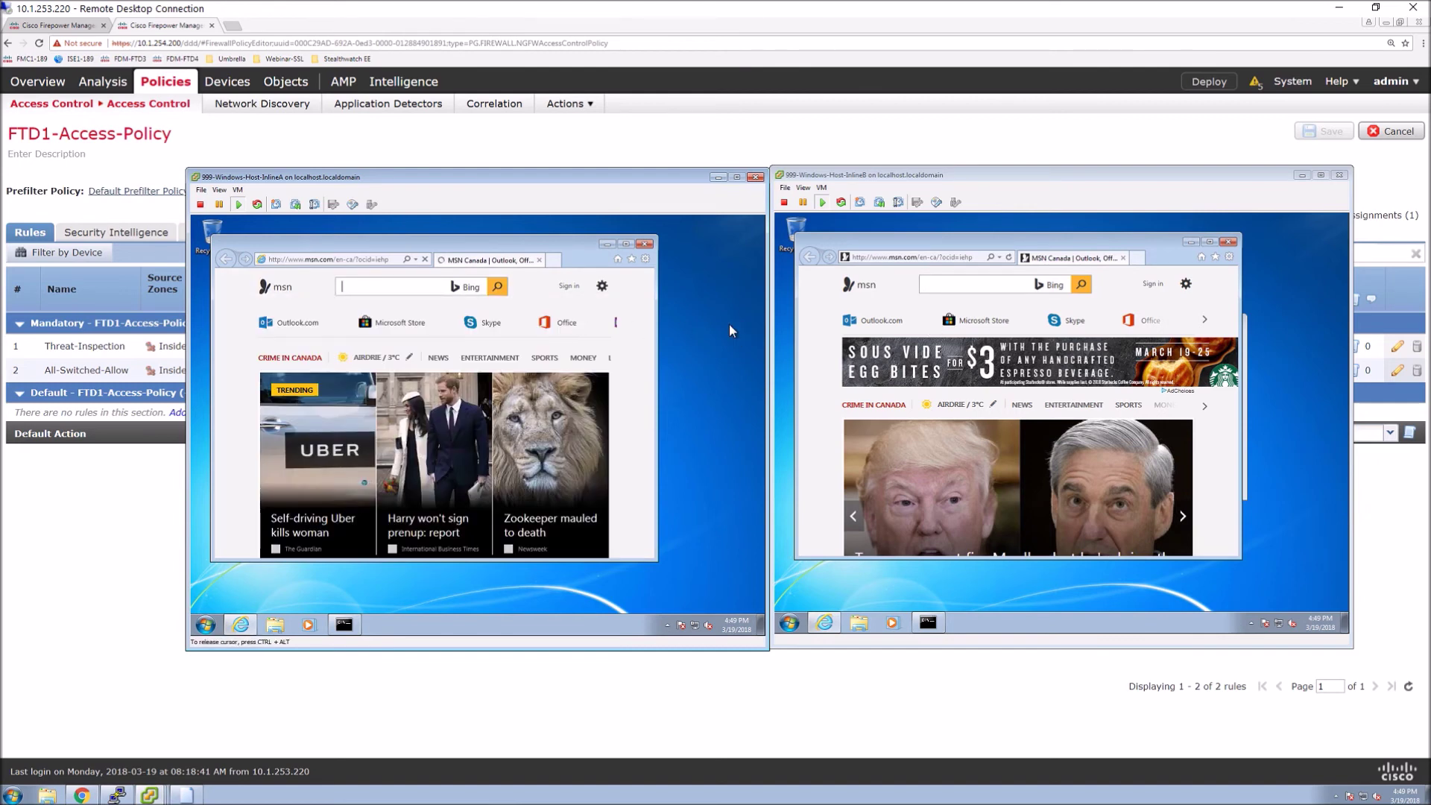
Bring the FTD1-Access-Policy page in Firepower Management Center back to the front
{"action": "left_click", "coordinate": [112, 546]}
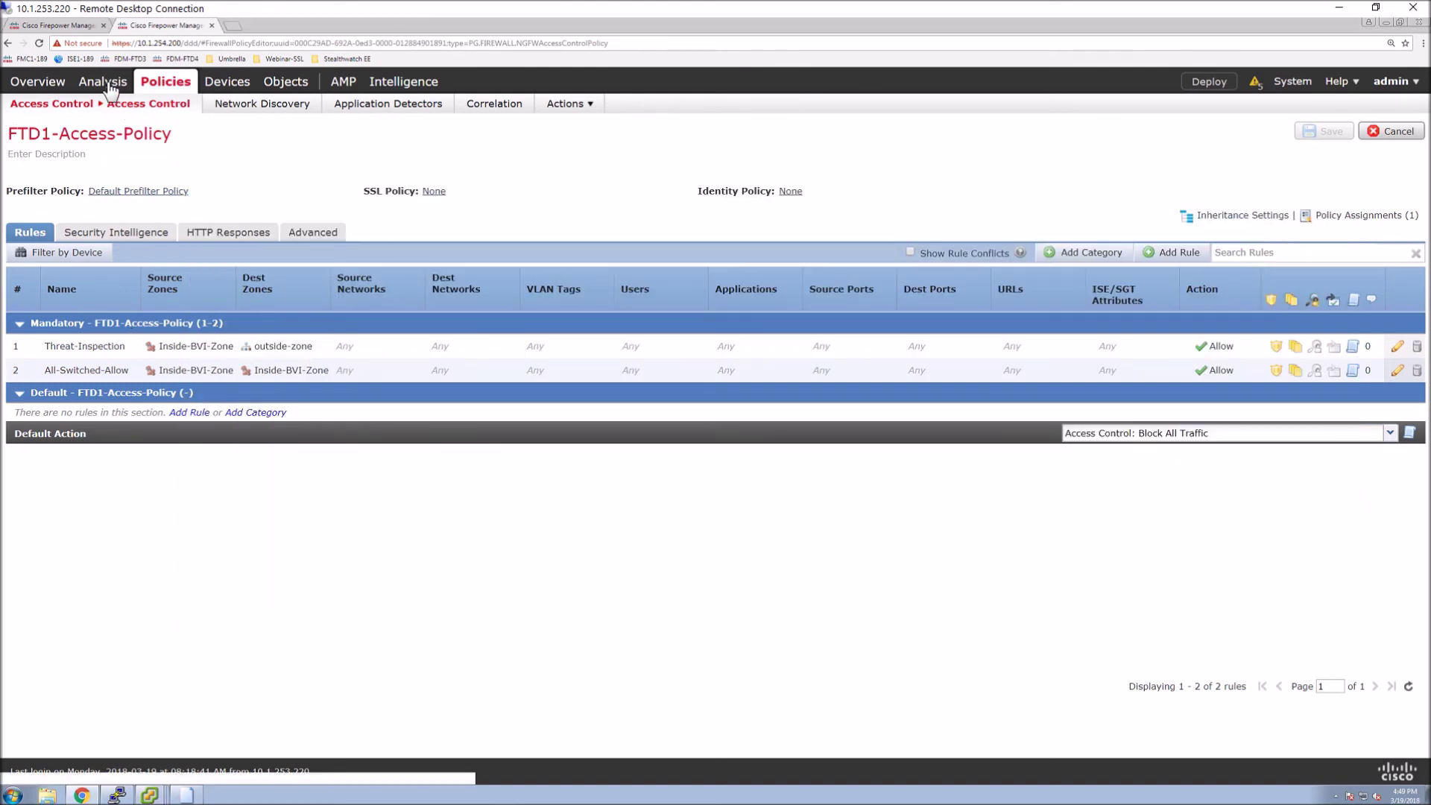
Open Analysis > Connections > Events and edit the connection events search
{"action": "mouse_move", "coordinate": [105, 85]}
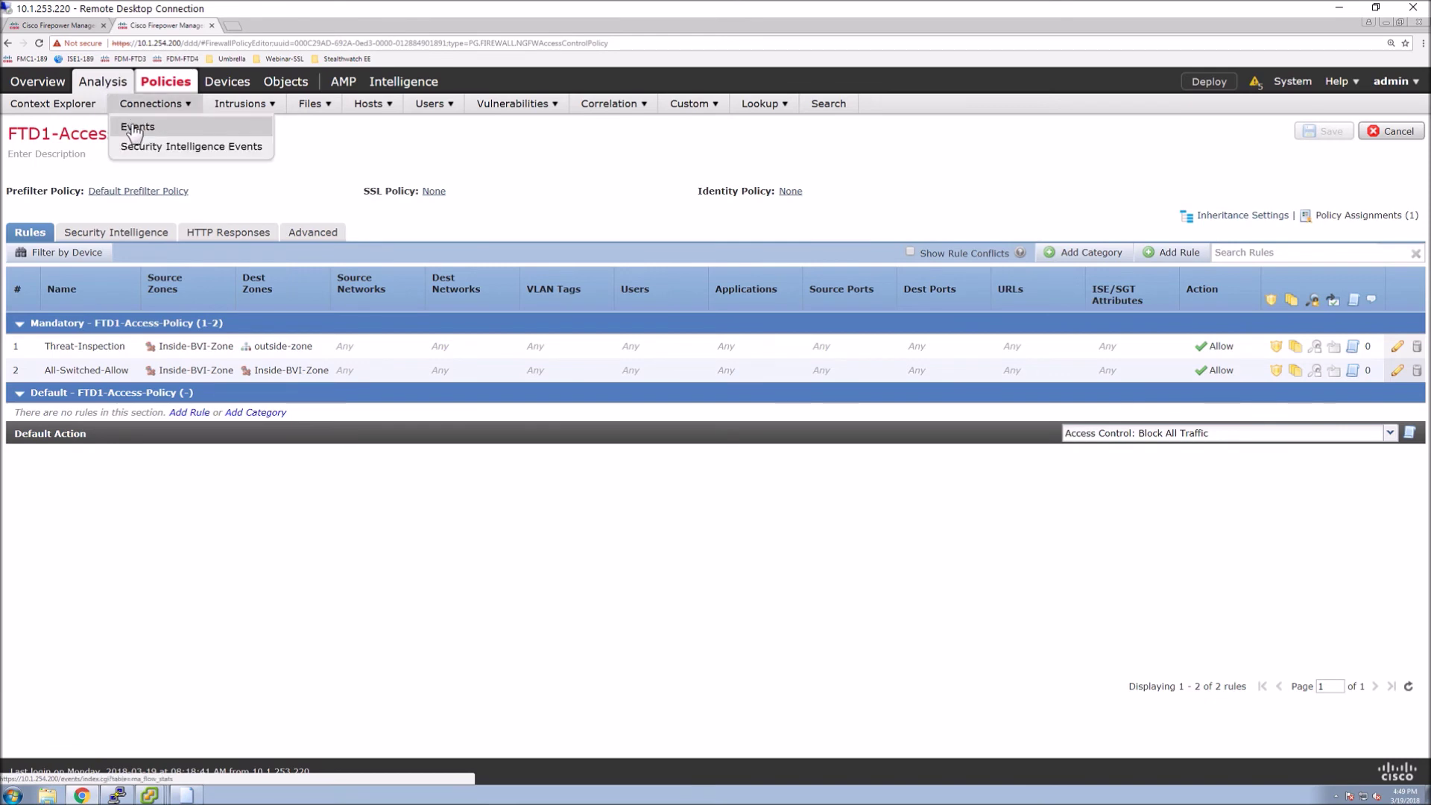
{"action": "left_click", "coordinate": [138, 126]}
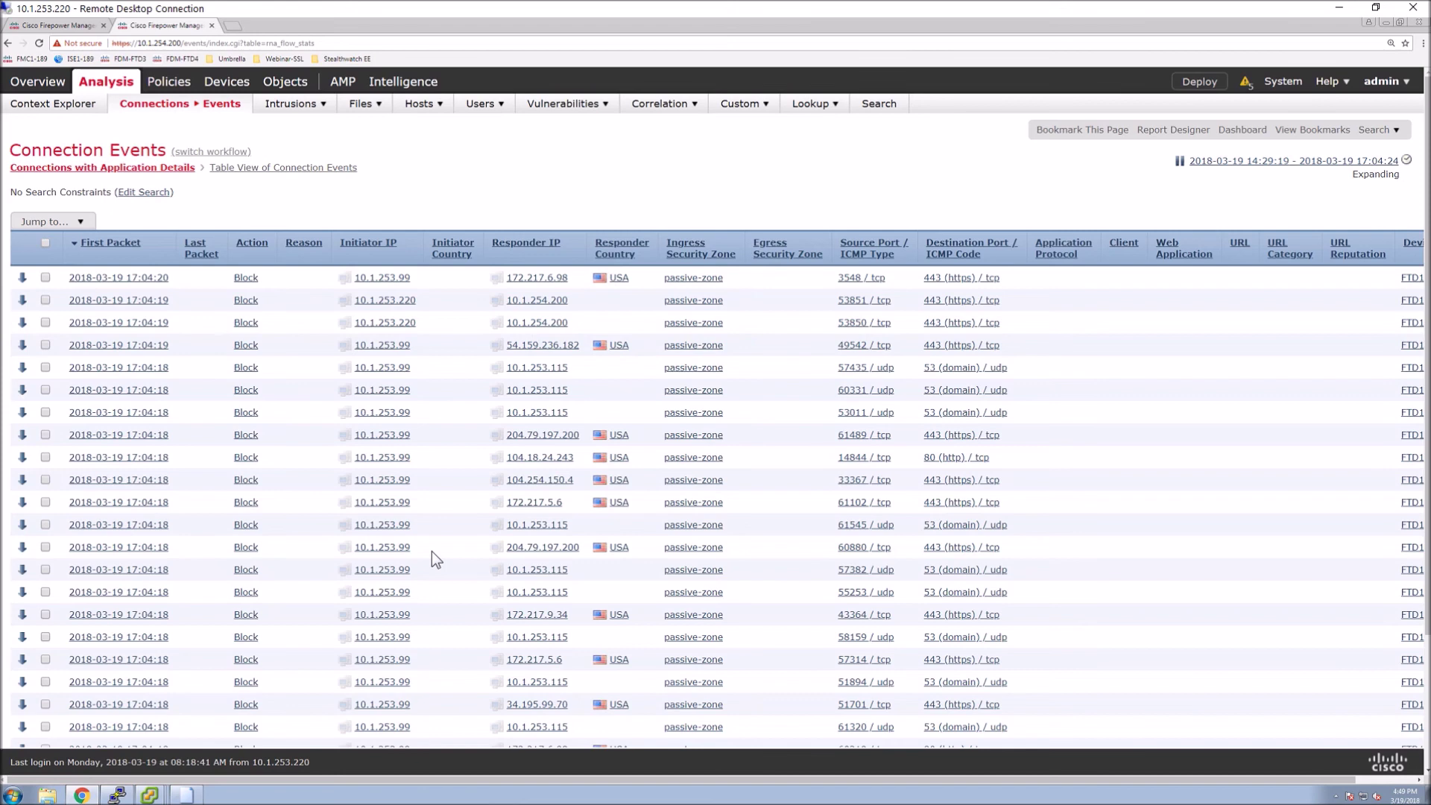
{"action": "left_click", "coordinate": [149, 192]}
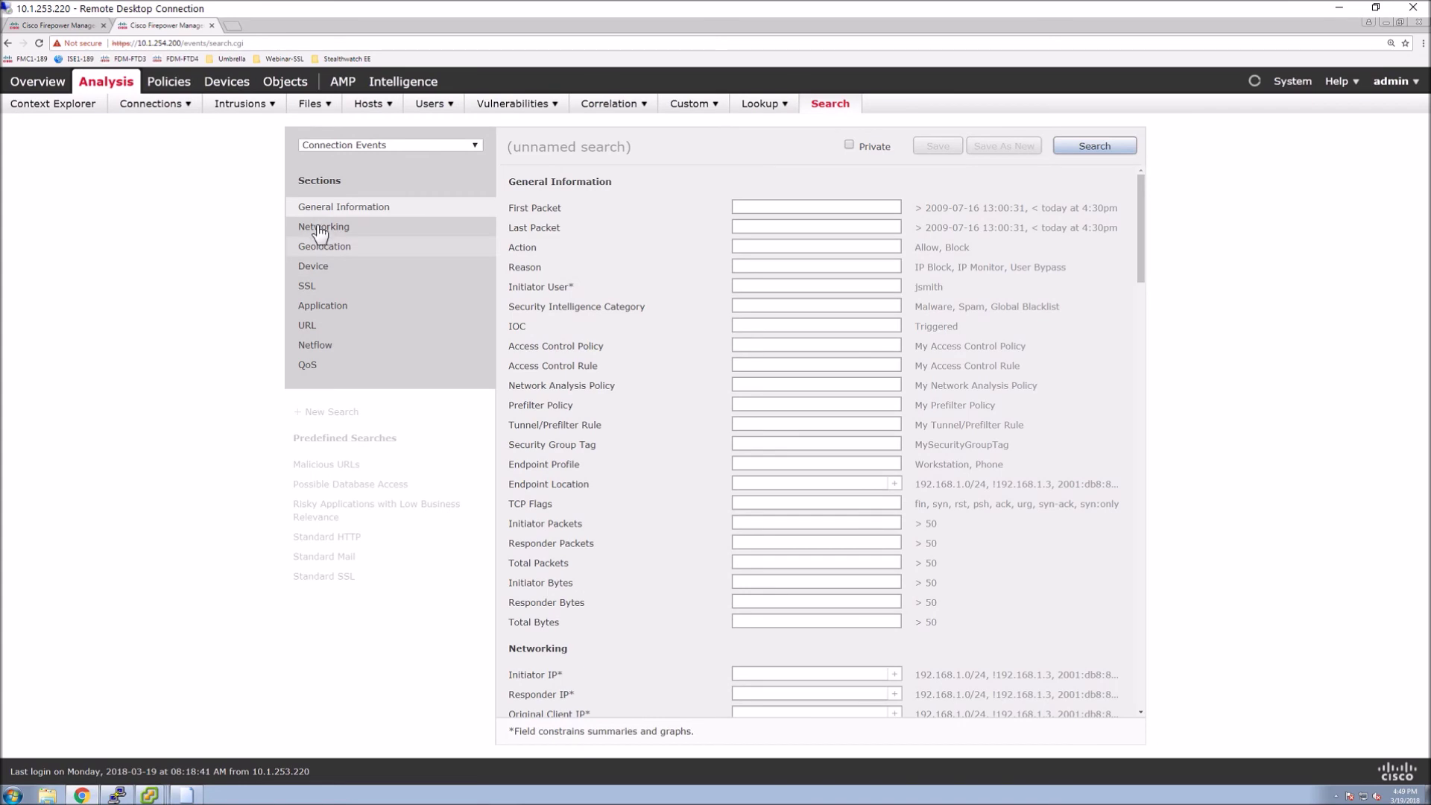
Search connection events for initiator IPs 10.1.98.201, 10.11.98.202 in security zone Inside-BVI-Zone
{"action": "left_click", "coordinate": [321, 228]}
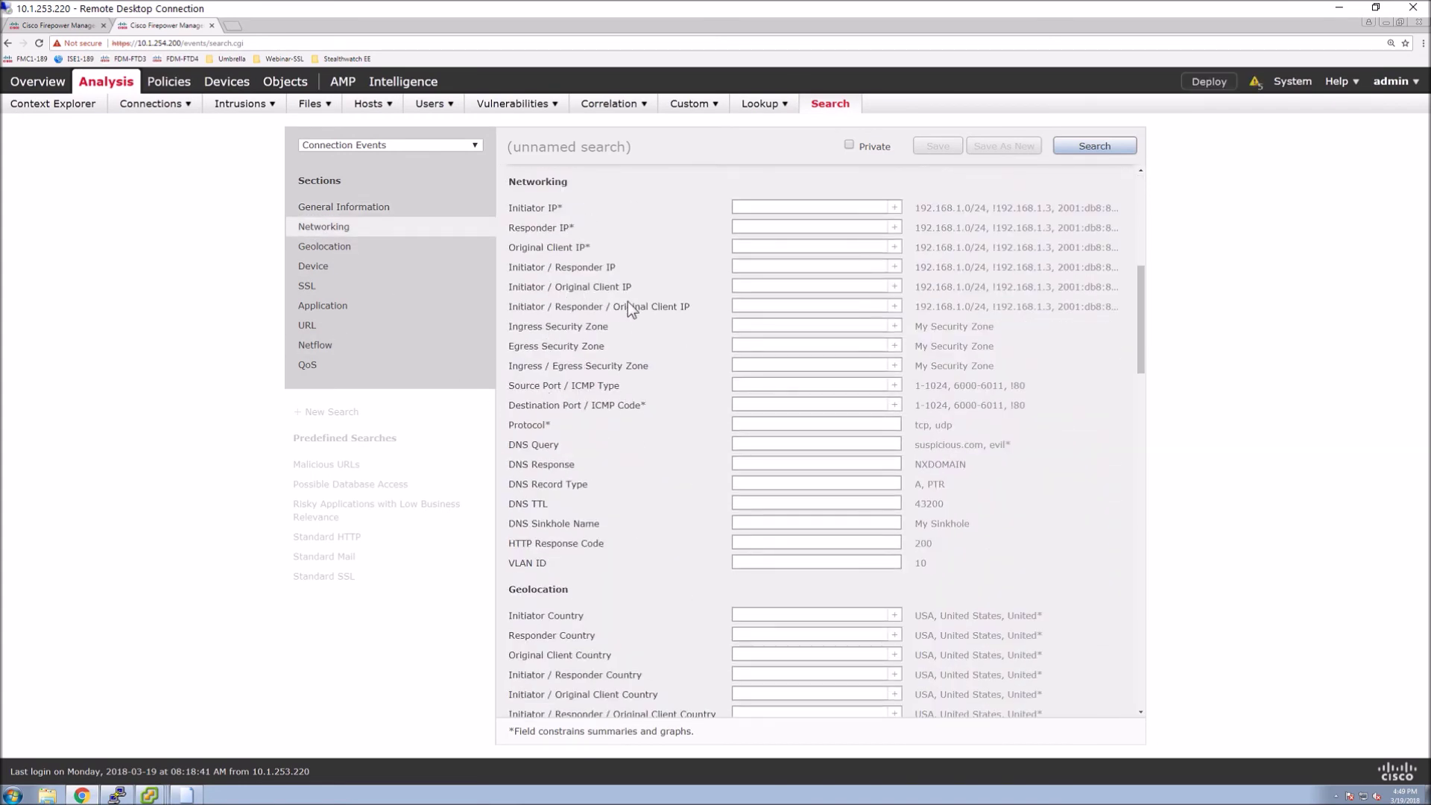
{"action": "left_click", "coordinate": [748, 291]}
{"action": "type", "text": "10.1.98.201,"}
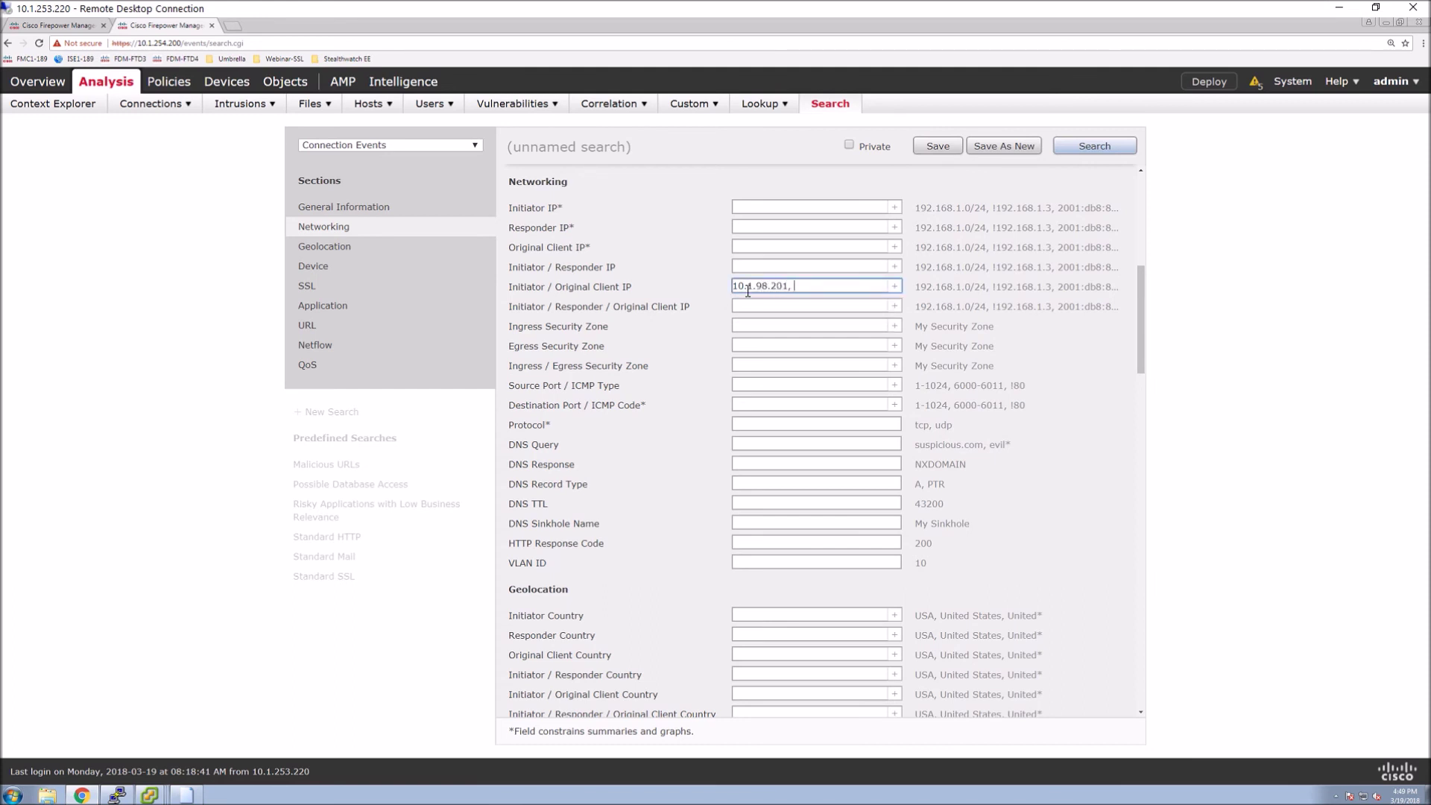
{"action": "type", "text": " 10.11.98.202"}
{"action": "left_click", "coordinate": [764, 365]}
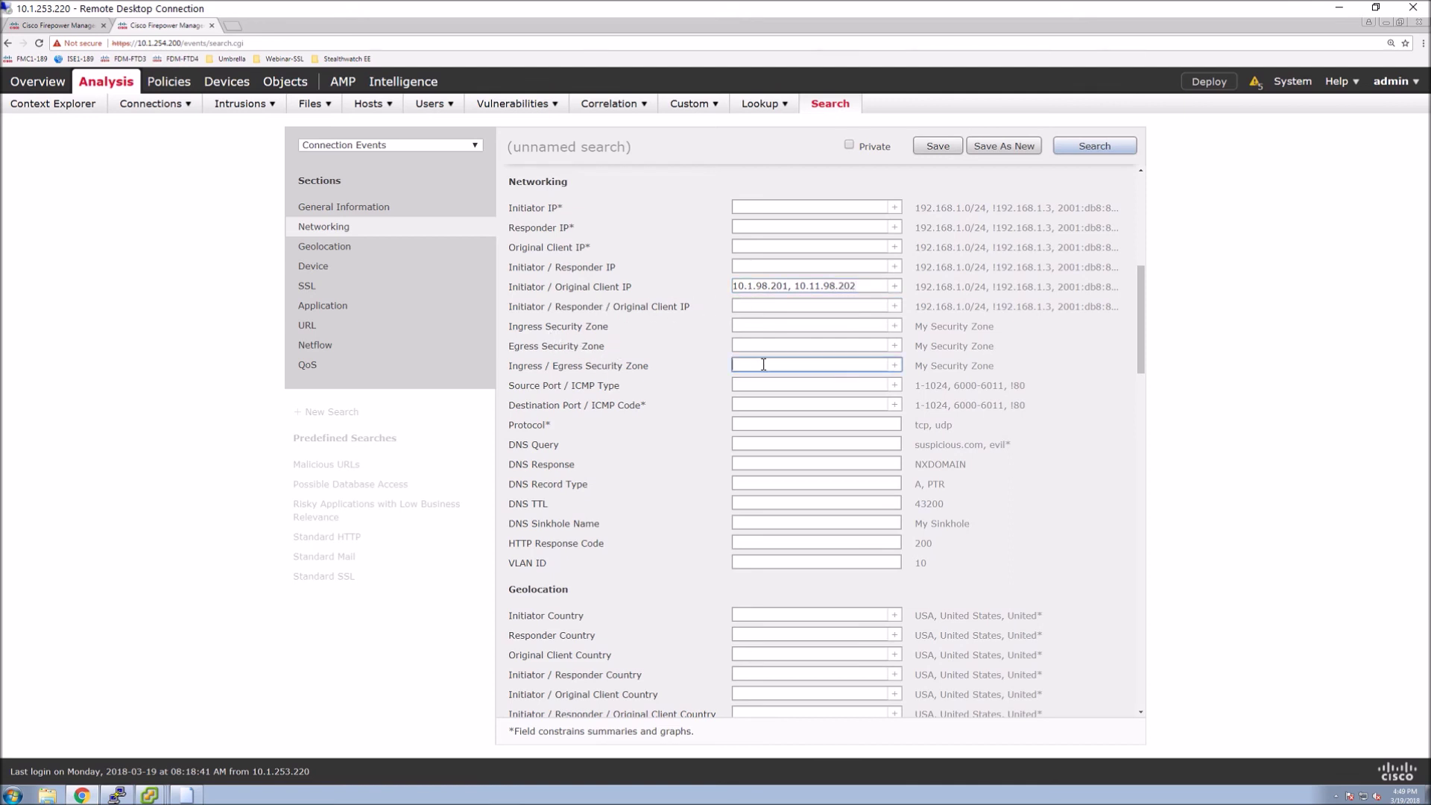
{"action": "type", "text": "in"}
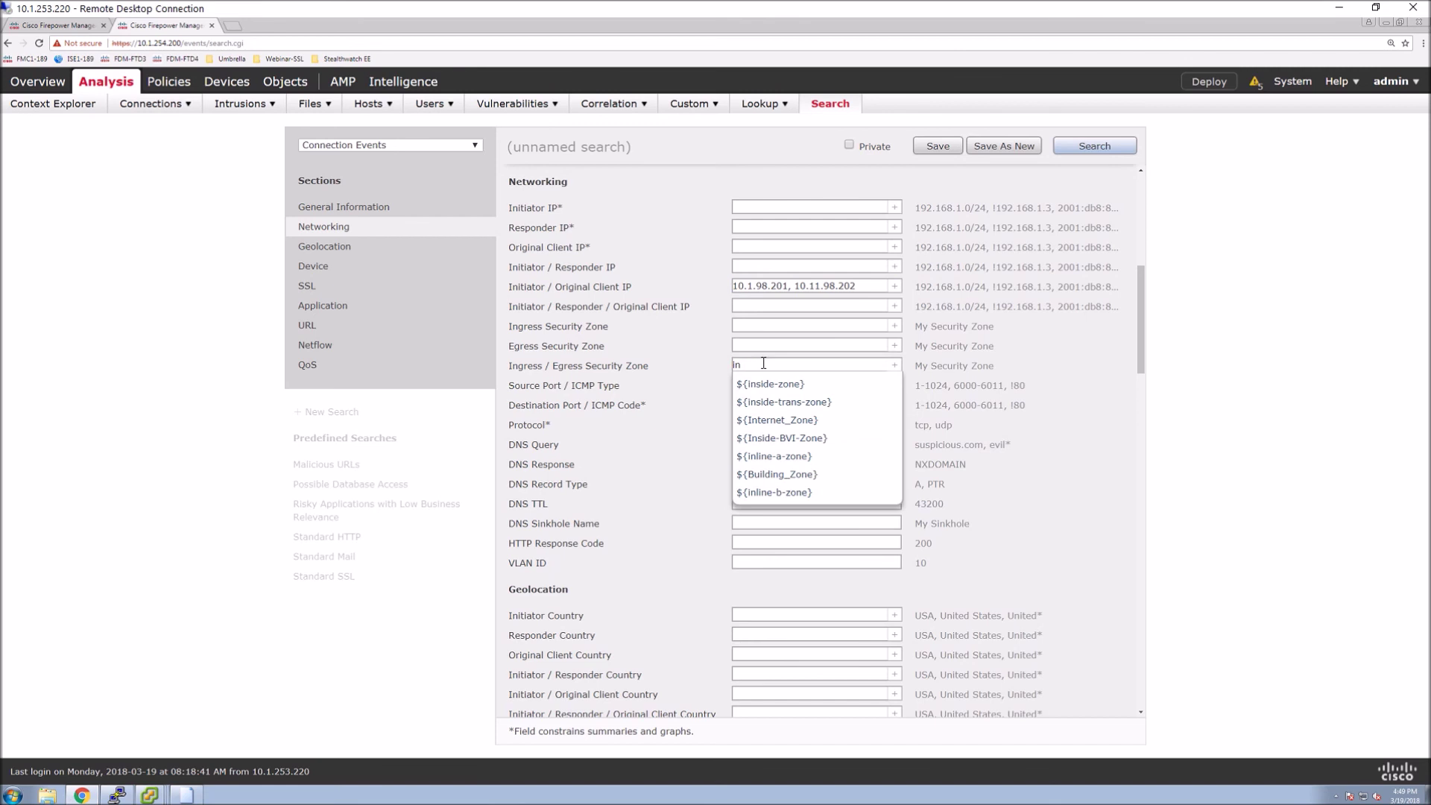
{"action": "left_click", "coordinate": [781, 438]}
{"action": "left_click", "coordinate": [1094, 147]}
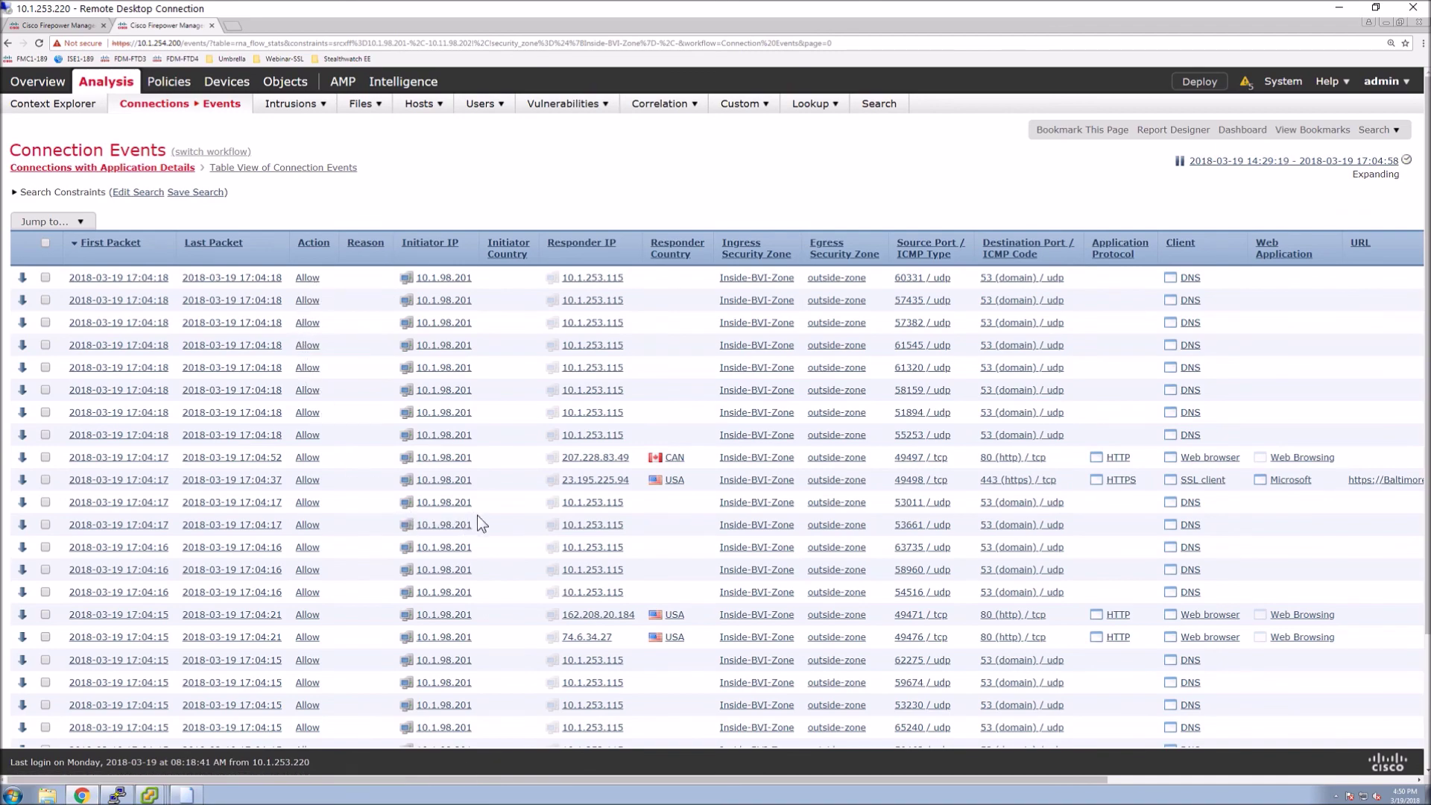
Scroll through the results to review the allowed DNS and web connections to outside-zone
{"action": "scroll", "coordinate": [481, 528], "scroll_direction": "down", "scroll_amount": 2}
{"action": "scroll", "coordinate": [478, 520], "scroll_direction": "down", "scroll_amount": 3}
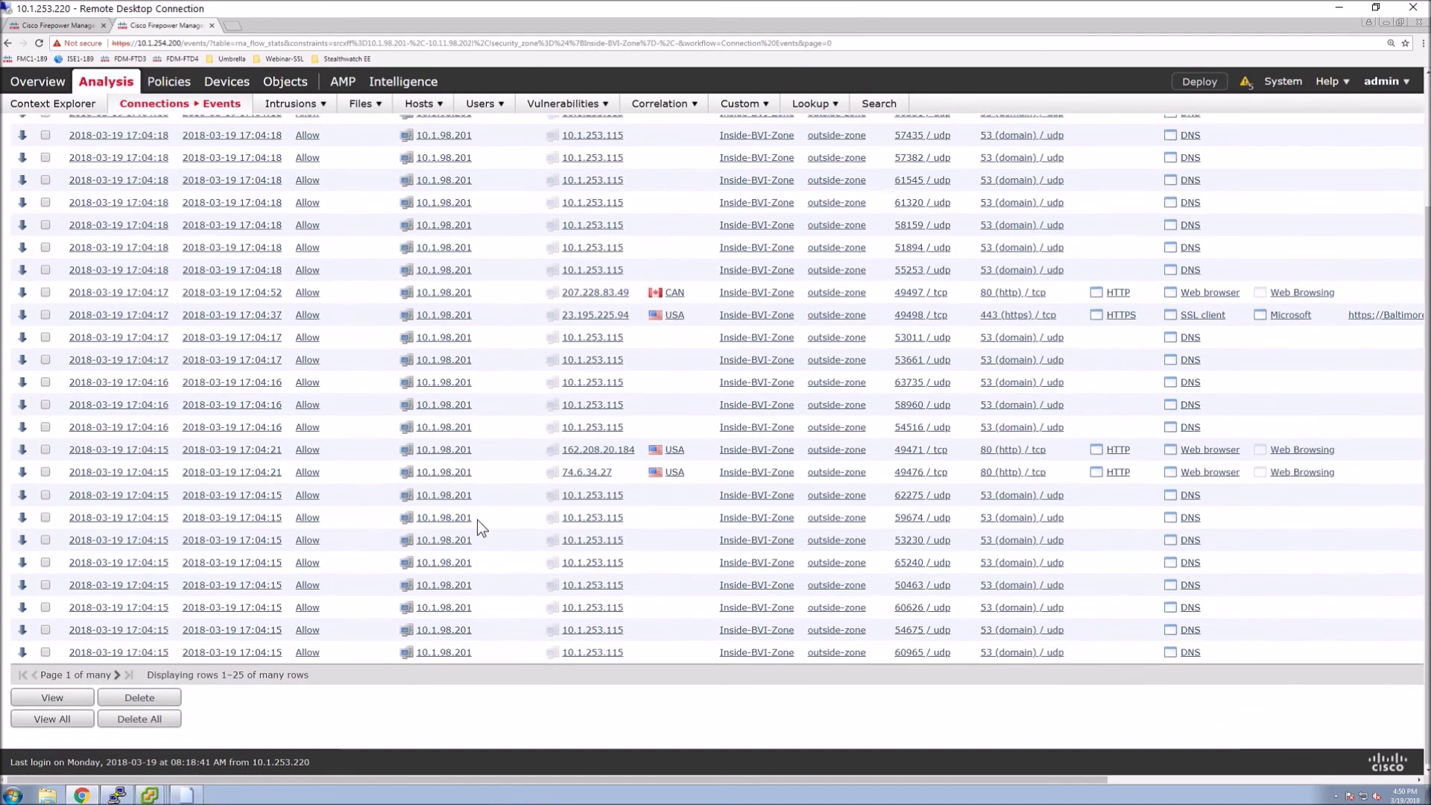
{"action": "scroll", "coordinate": [477, 521], "scroll_direction": "up", "scroll_amount": 4}
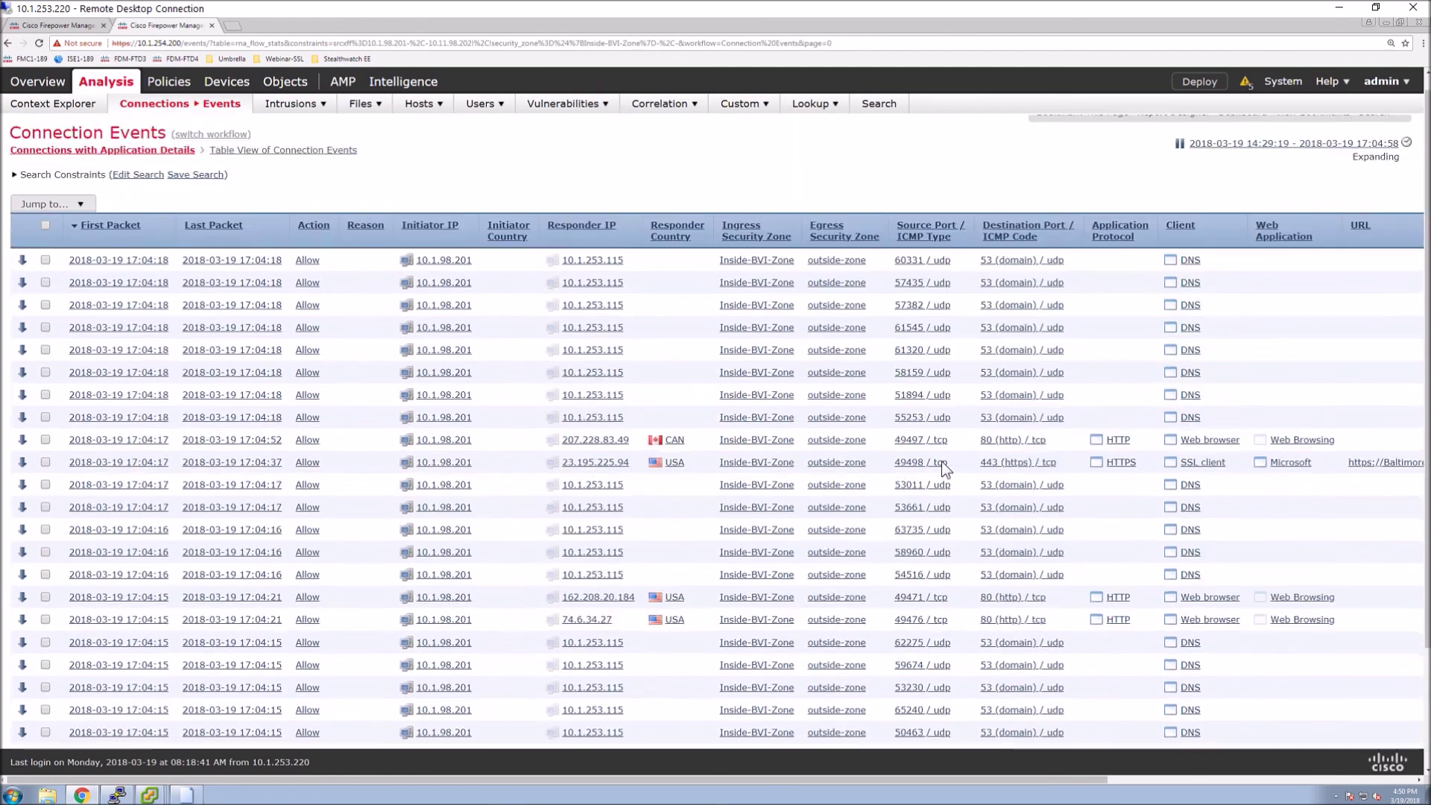